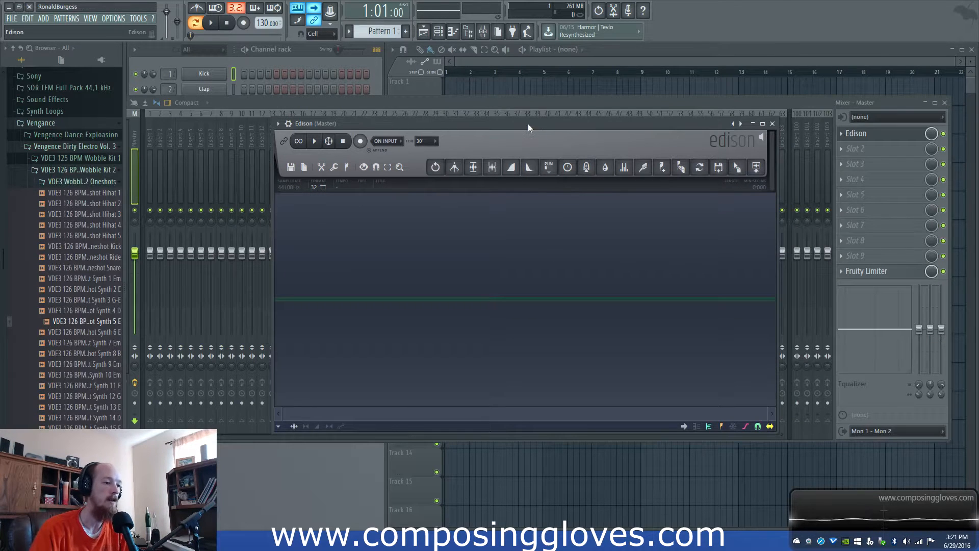
# - Load the sample VDE3 126 BPM Wobble Kit 2 Oneshot Synth 5 E into Edison and display it as a spectrogram
pyautogui.moveTo(528, 124); pyautogui.dragTo(533, 111)
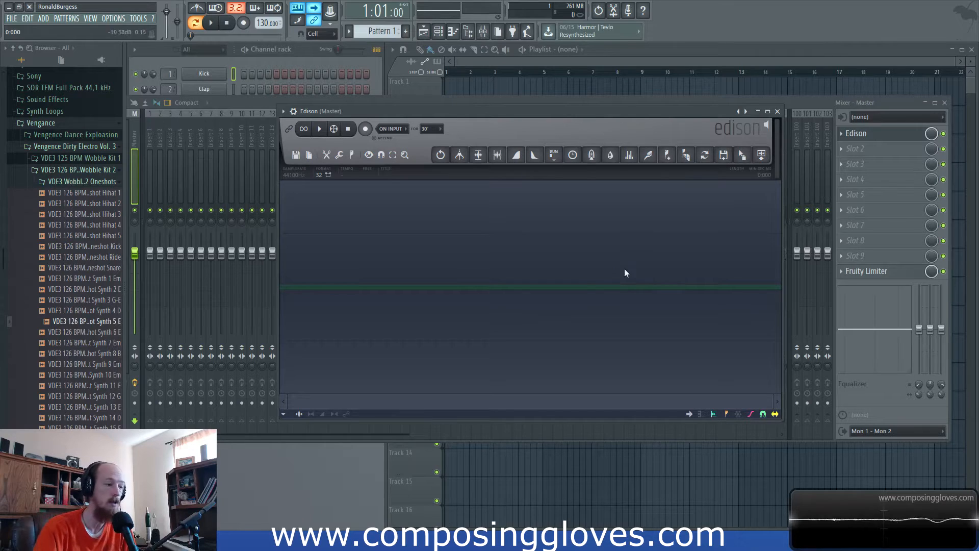
pyautogui.click(92, 322)
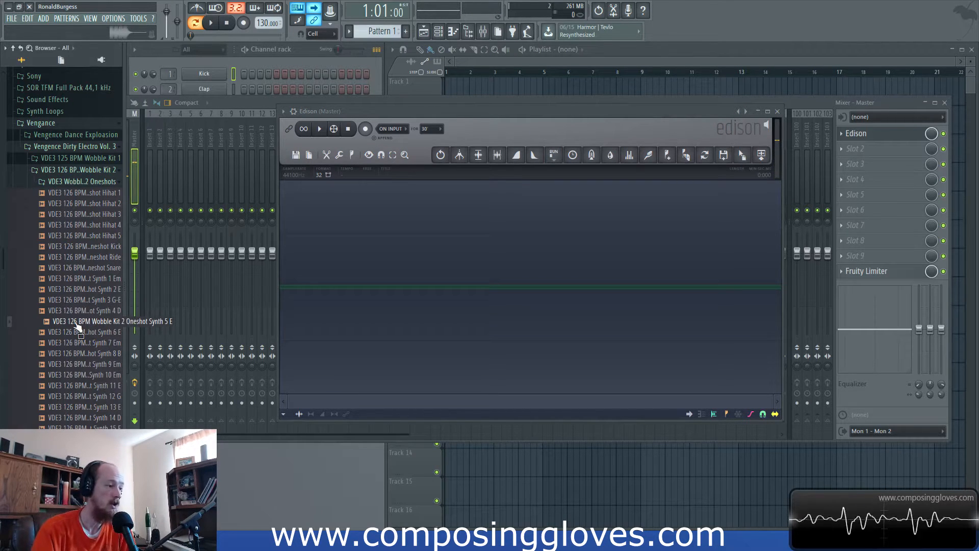
pyautogui.moveTo(77, 326); pyautogui.dragTo(539, 283)
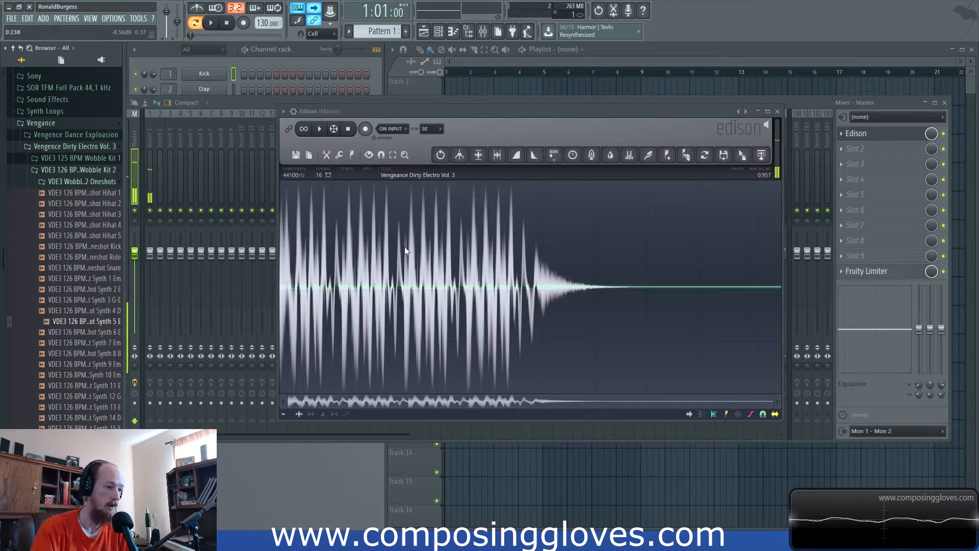
pyautogui.click(535, 115)
pyautogui.hotkey('alt', 's')
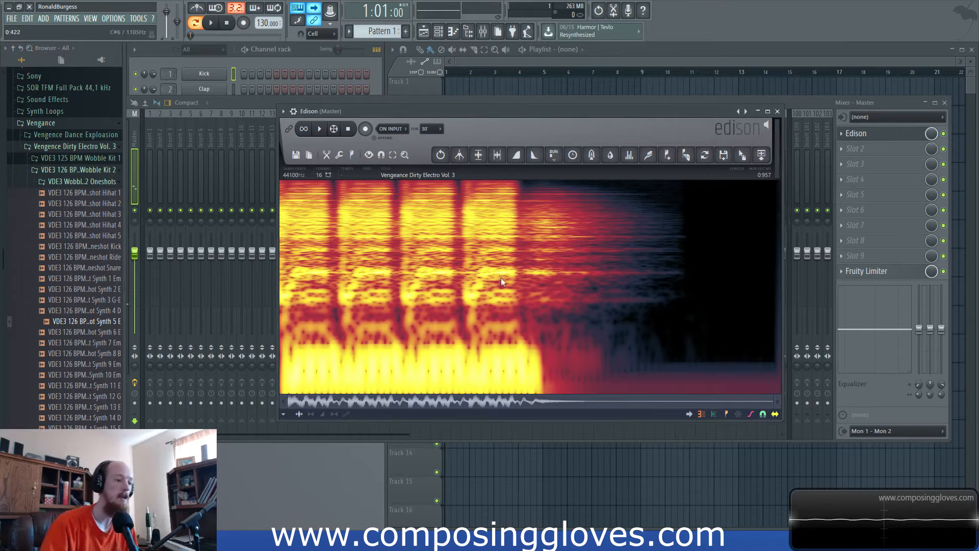
pyautogui.rightClick(487, 248)
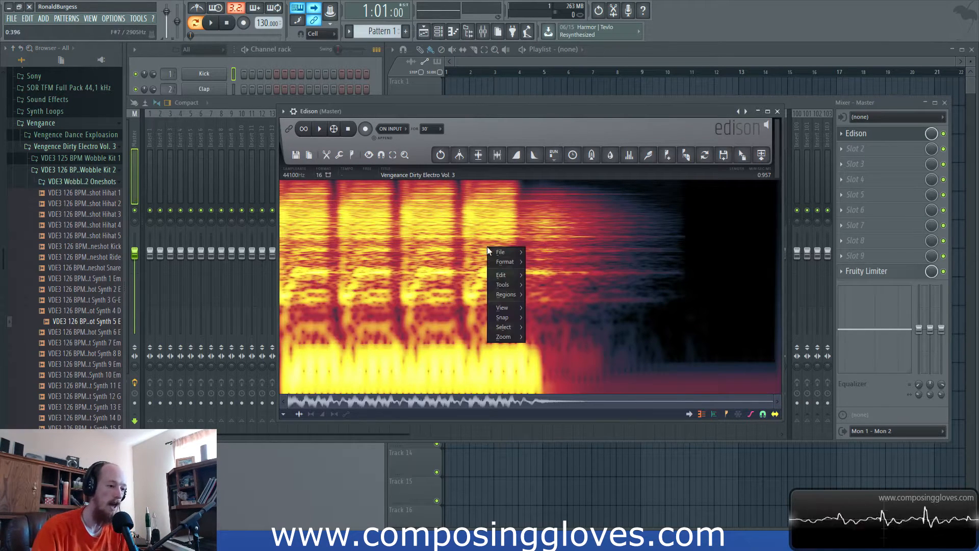
pyautogui.moveTo(521, 329)
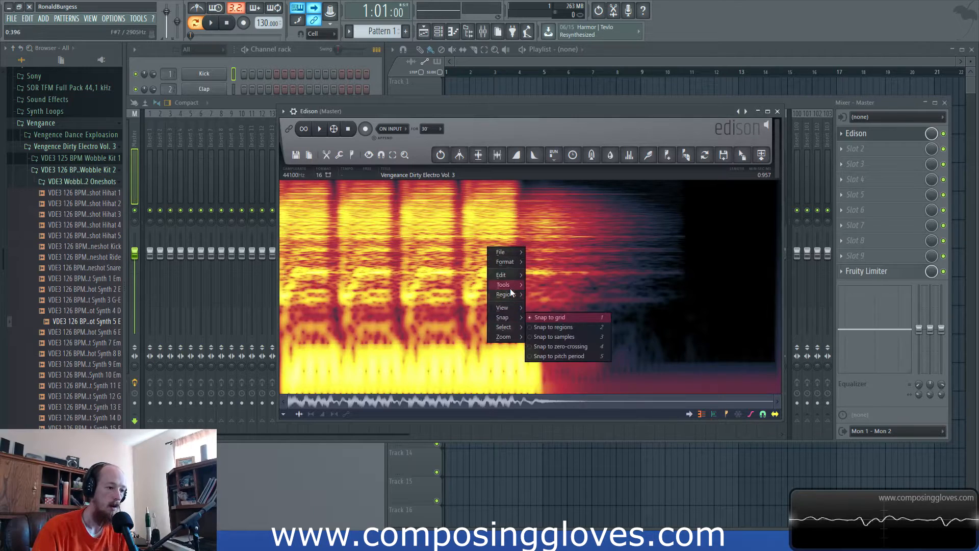
pyautogui.moveTo(510, 289)
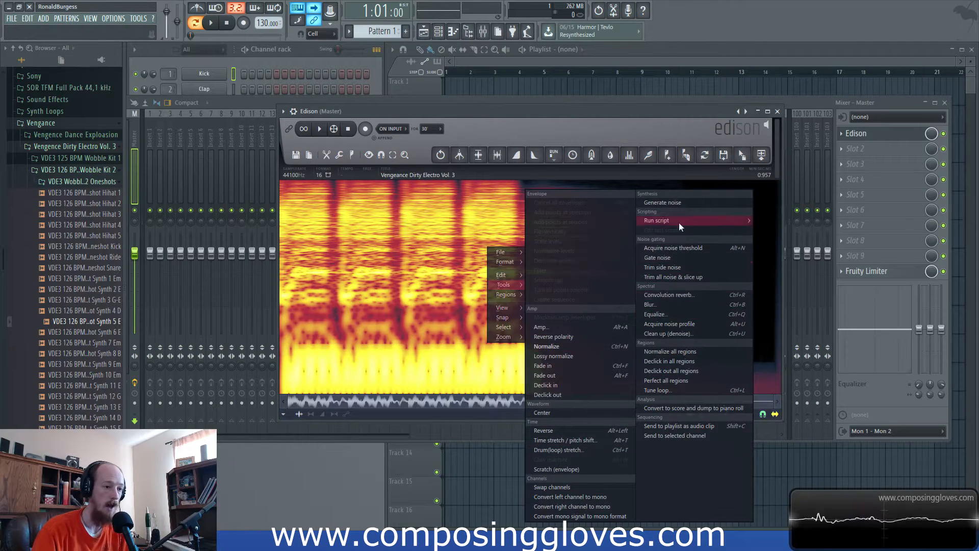
pyautogui.click(437, 212)
# - Examine the Synth 5 sample's spectrogram up close and play the sample back several times
pyautogui.scroll(5, 375, 300)
pyautogui.scroll(-5, 366, 301)
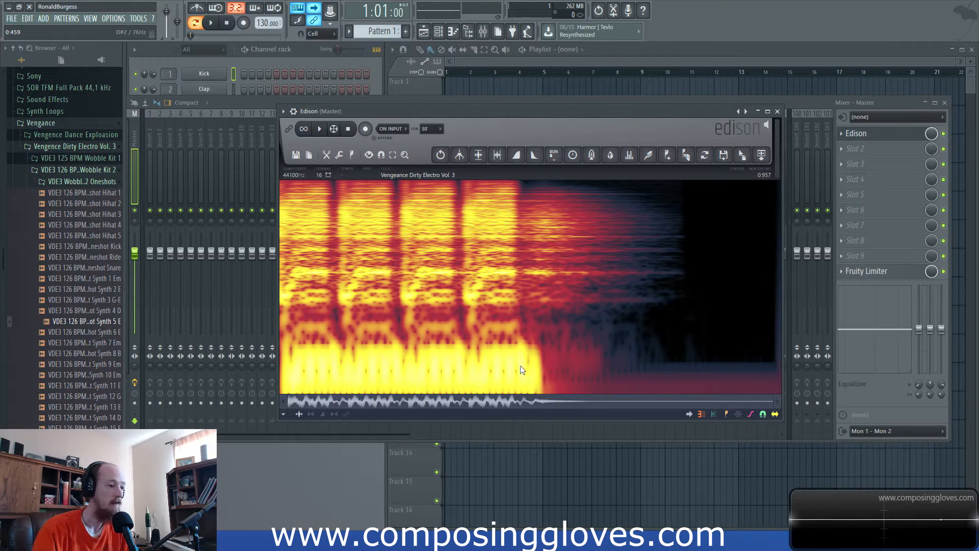
pyautogui.scroll(5, 437, 366)
pyautogui.scroll(-5, 440, 366)
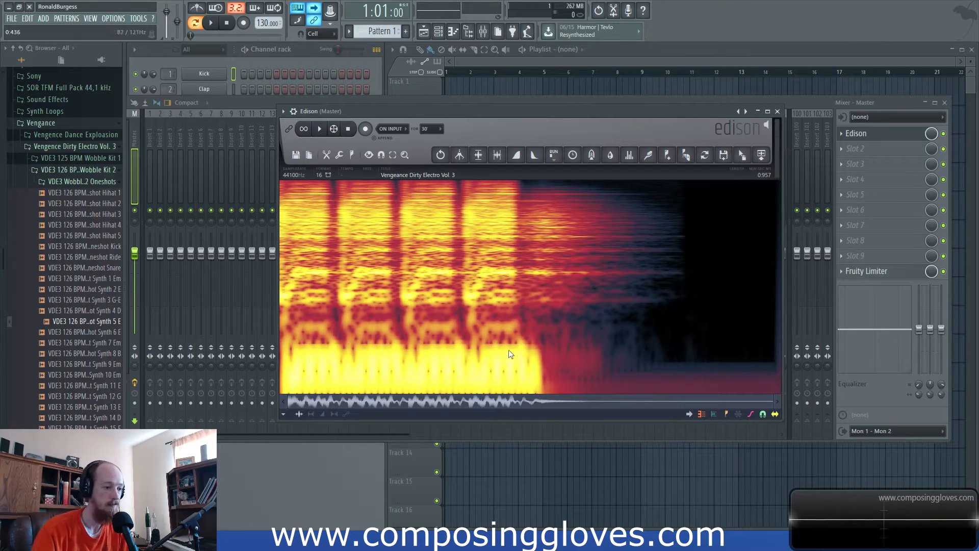
pyautogui.scroll(2, 520, 372)
pyautogui.scroll(-2, 509, 341)
pyautogui.scroll(-1, 440, 359)
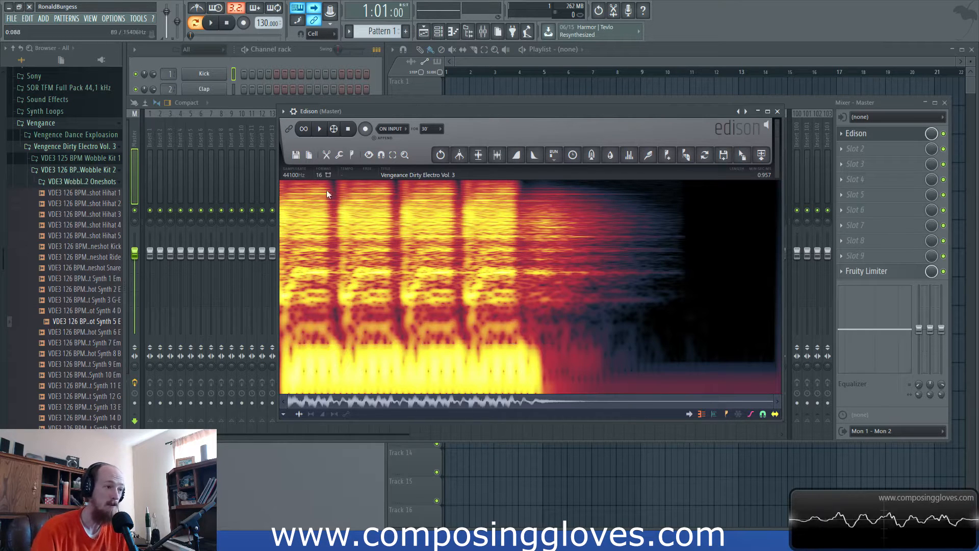
pyautogui.click(320, 129)
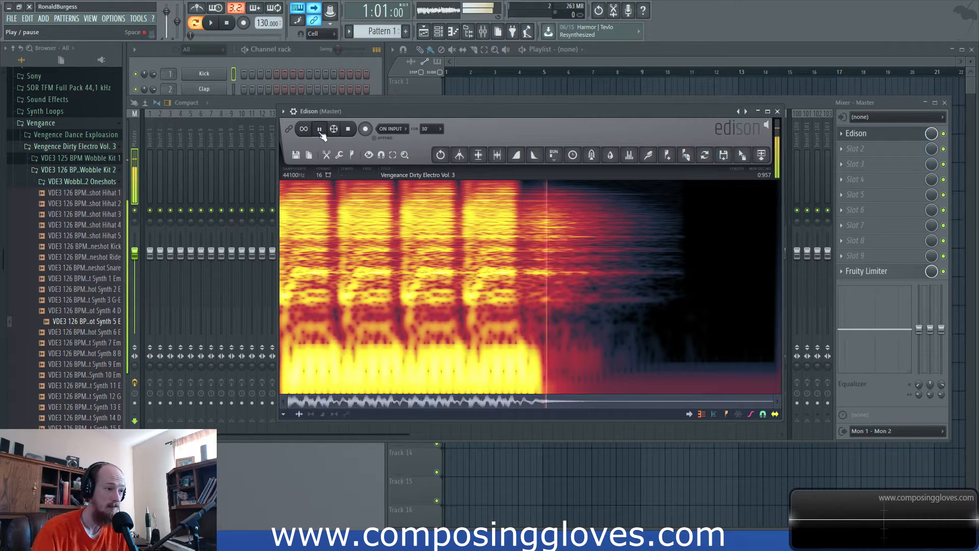
pyautogui.click(320, 129)
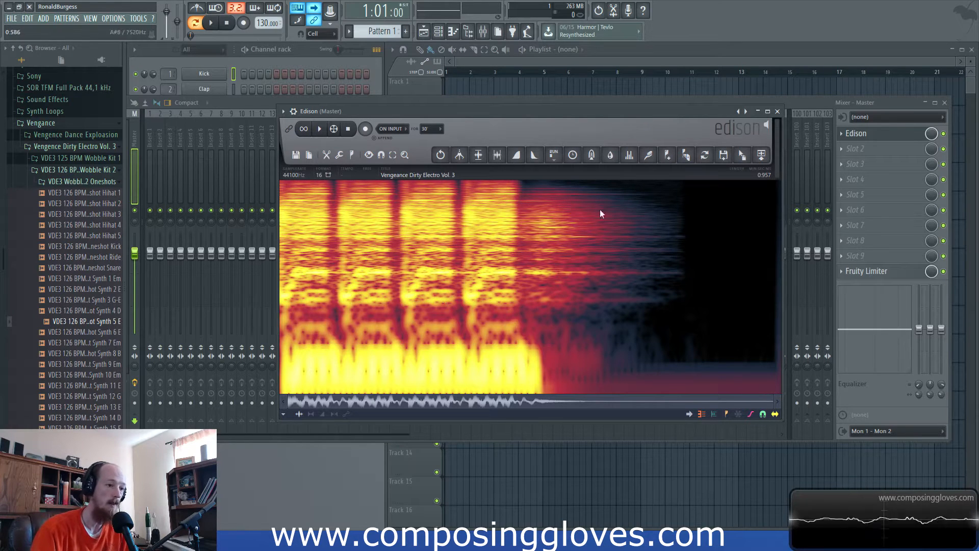
pyautogui.click(321, 129)
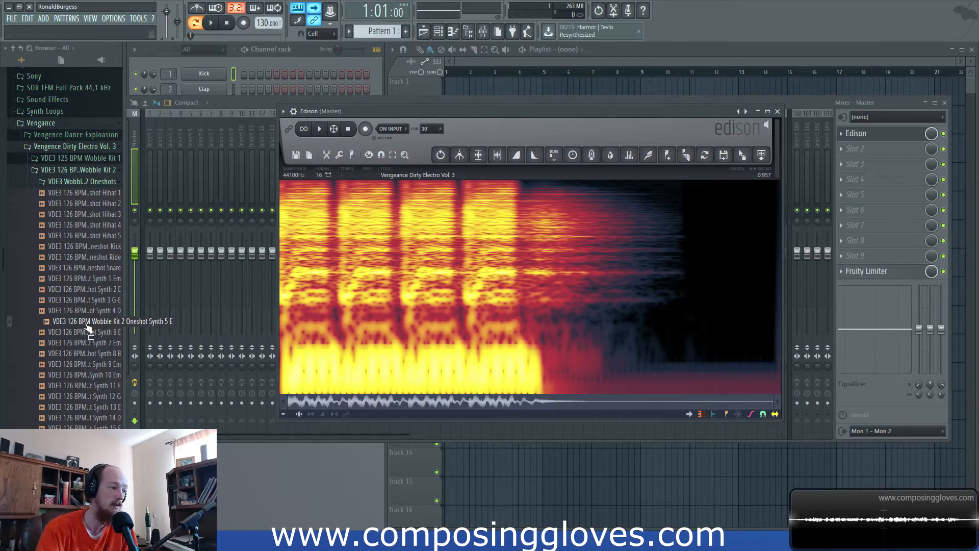
pyautogui.moveTo(464, 112); pyautogui.dragTo(465, 109)
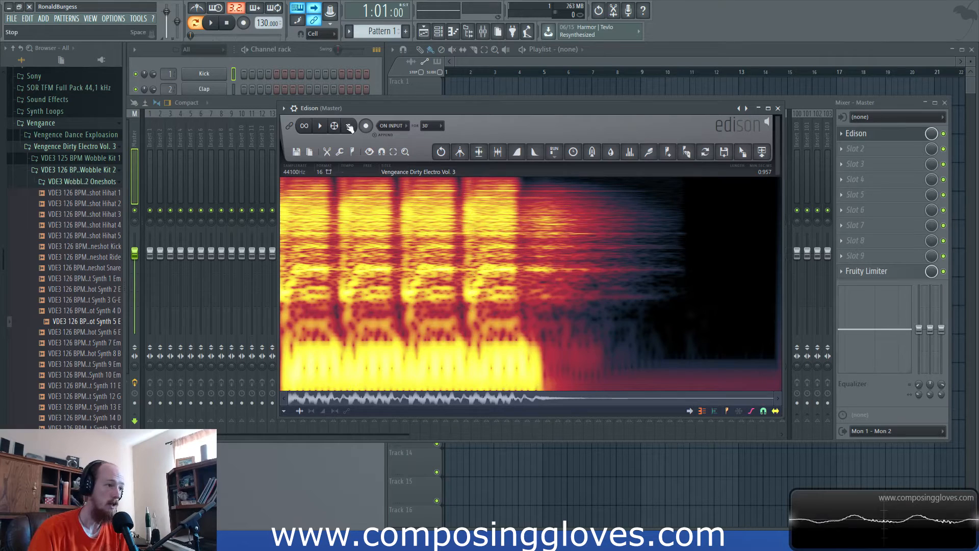
pyautogui.click(319, 127)
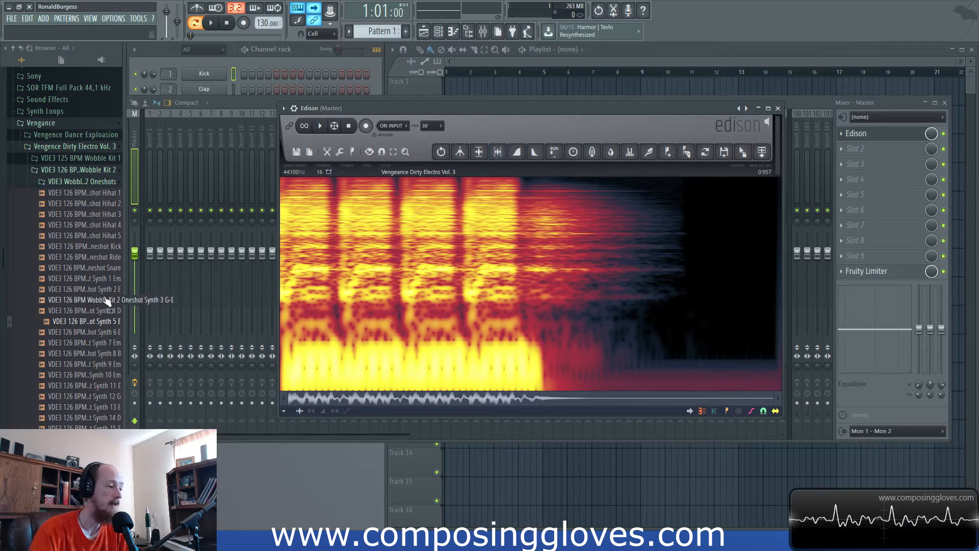
# - Preview VDE3 126 BPM Wobble Kit 2 Oneshot Synth 6 E and load it into Edison in place of the current sample
pyautogui.click(86, 332)
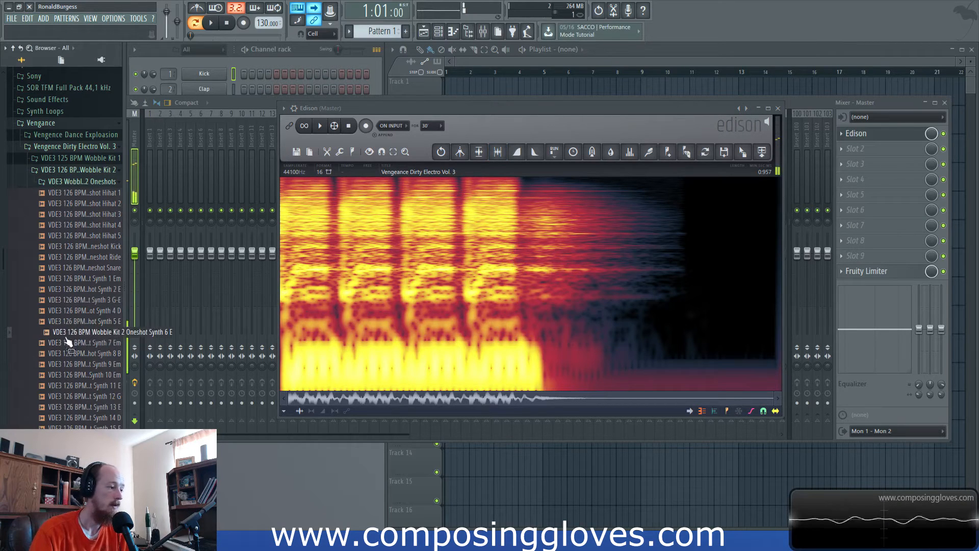
pyautogui.click(70, 334)
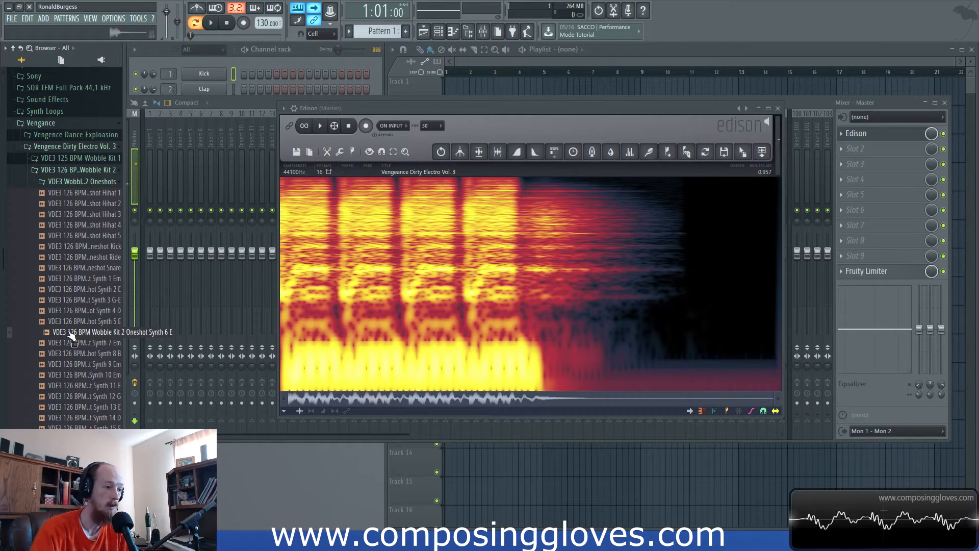
pyautogui.click(72, 337)
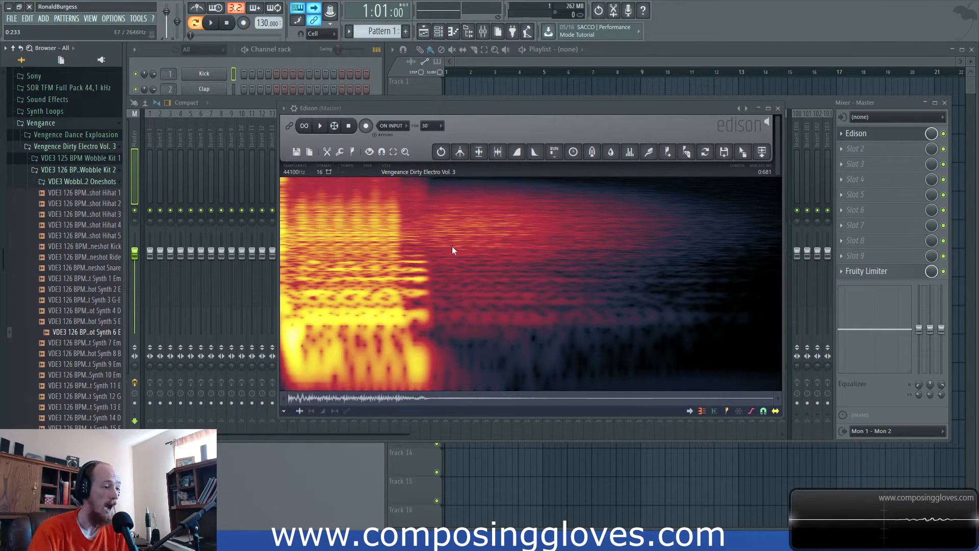
# - Play back the Synth 6 sample in Edison while following its spectrogram
pyautogui.moveTo(507, 111); pyautogui.dragTo(510, 106)
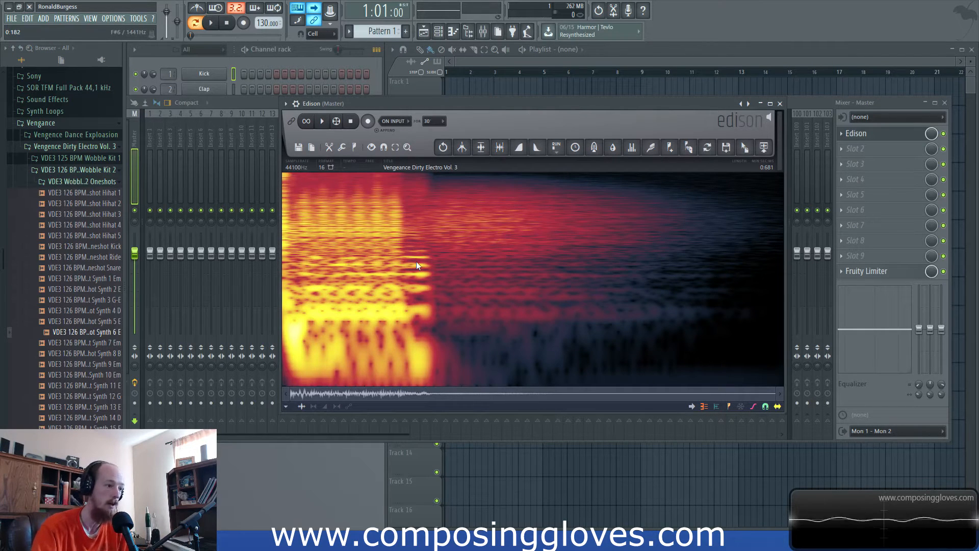
pyautogui.click(323, 122)
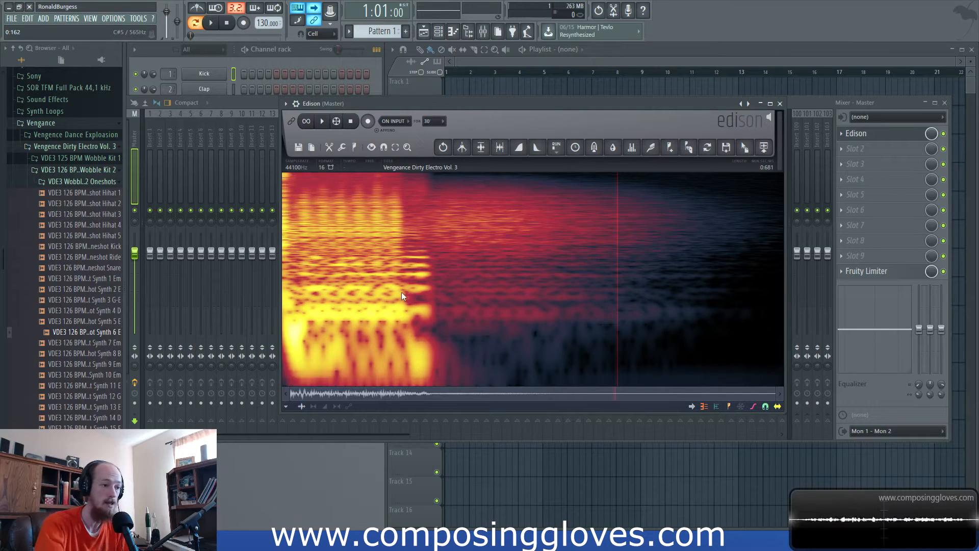
pyautogui.click(323, 123)
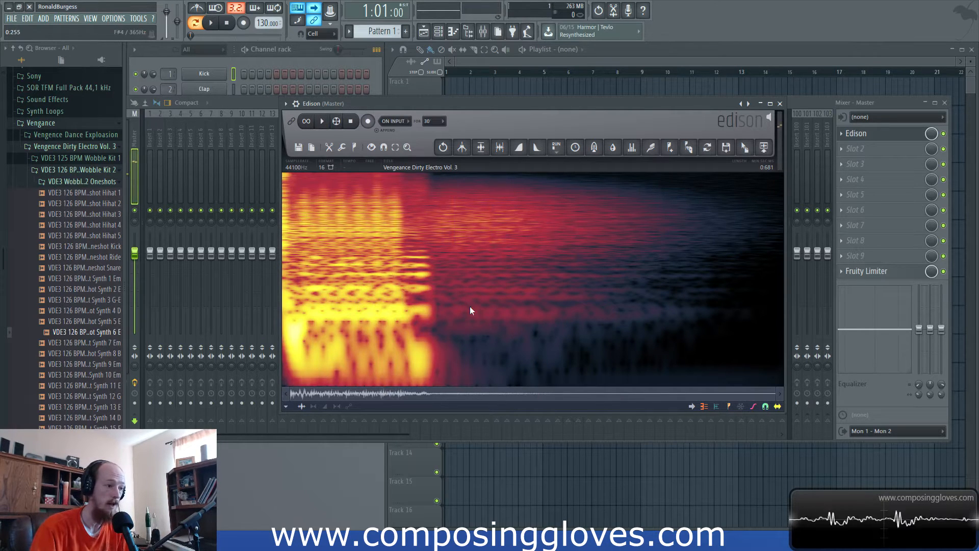
# - Add a new Harmor channel to the channel rack
pyautogui.click(210, 58)
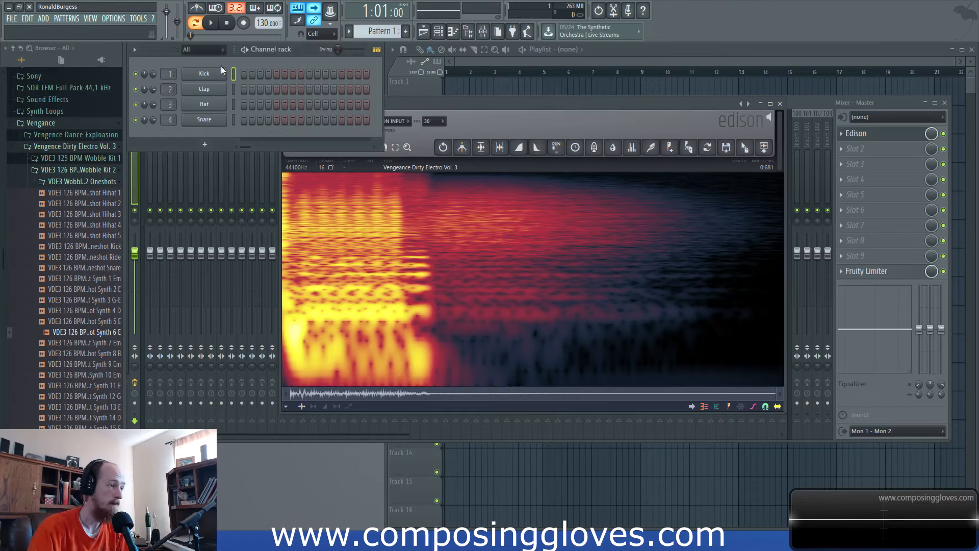
pyautogui.click(215, 146)
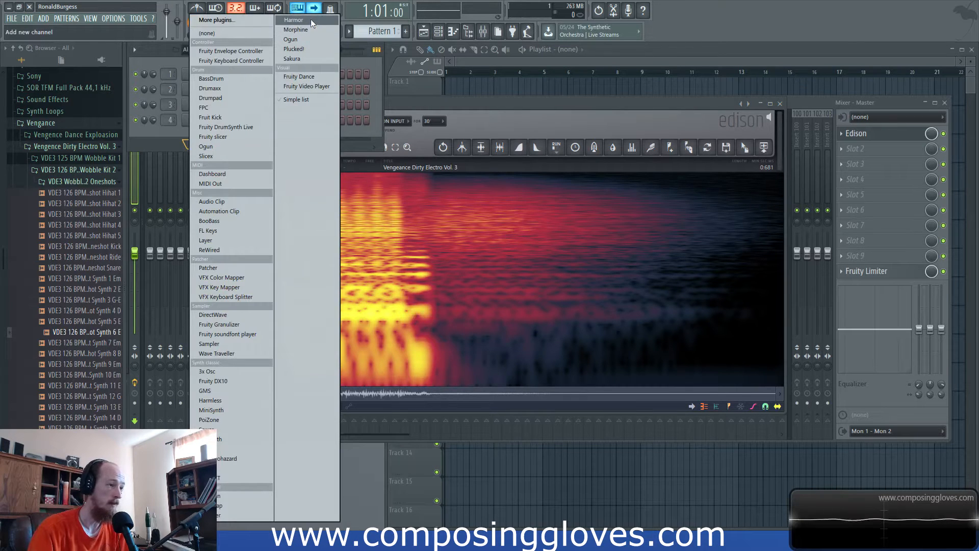
pyautogui.click(311, 20)
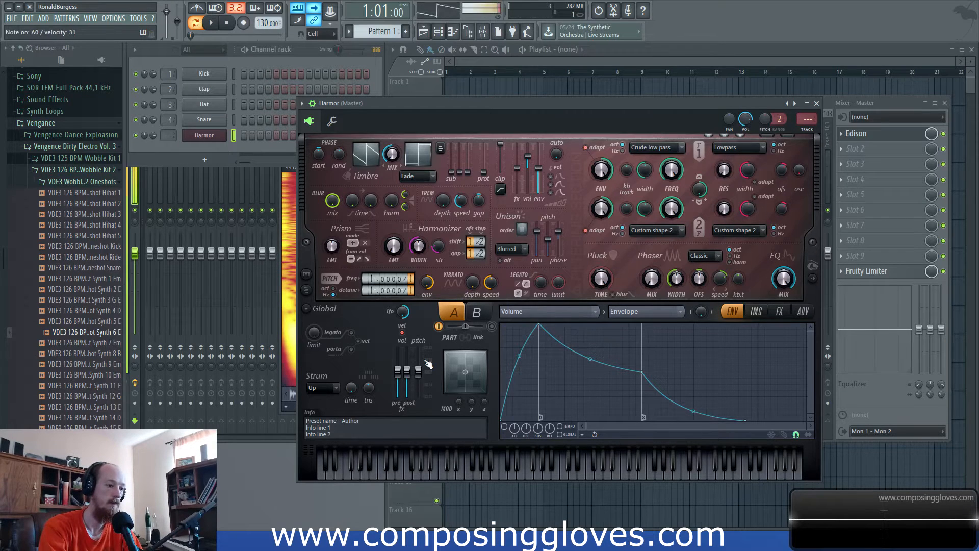
# - Set Harmor's distortion effect to the Log type and raise its wet level
pyautogui.click(283, 341)
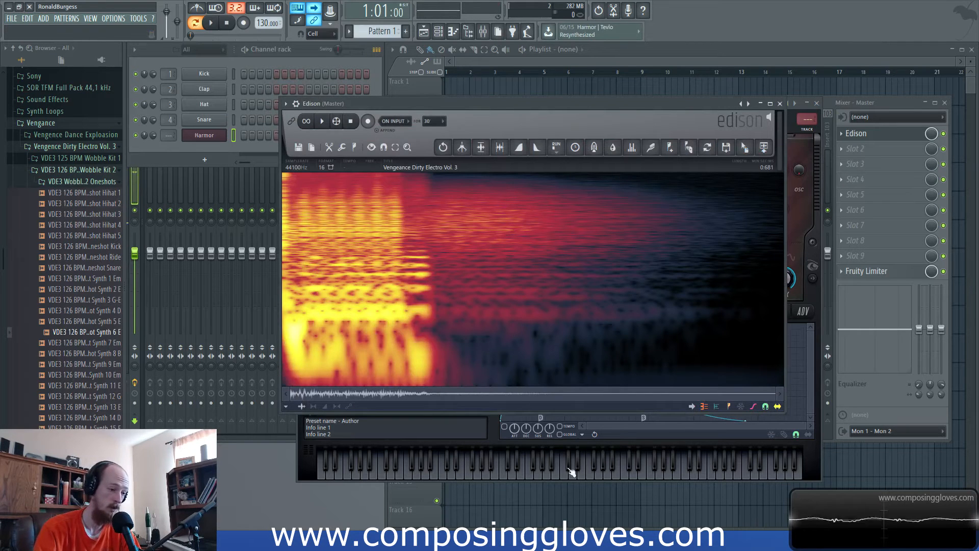
pyautogui.click(505, 447)
pyautogui.click(756, 311)
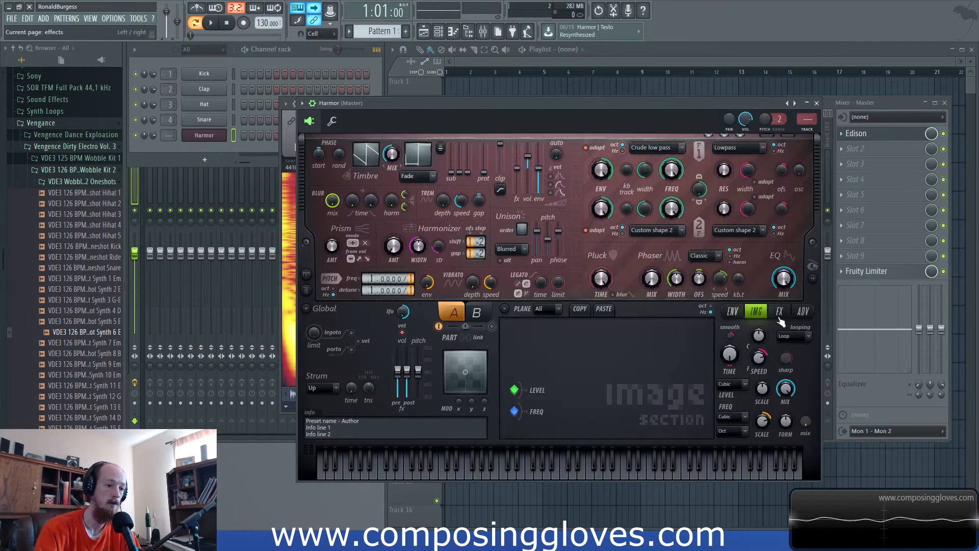
pyautogui.click(779, 311)
pyautogui.click(576, 338)
pyautogui.click(570, 403)
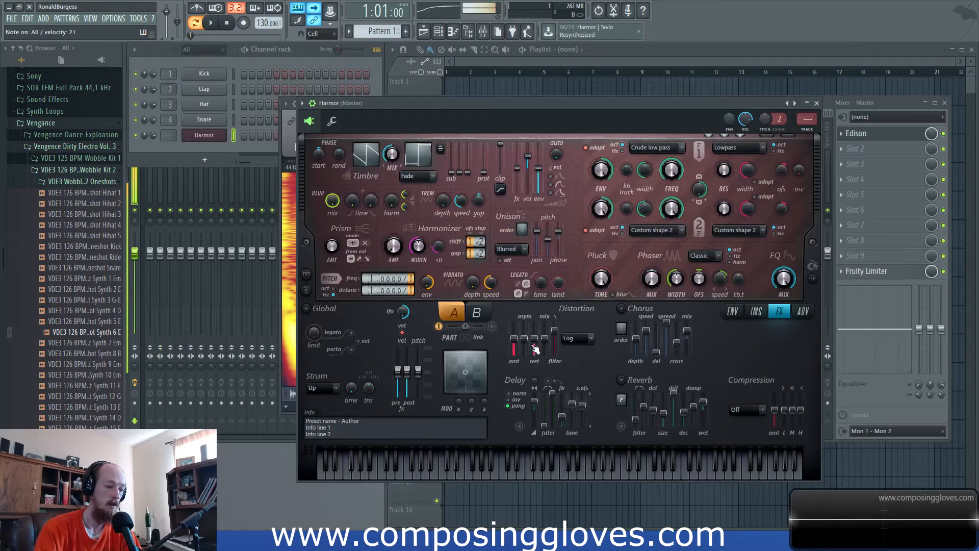
pyautogui.moveTo(535, 347); pyautogui.dragTo(534, 338)
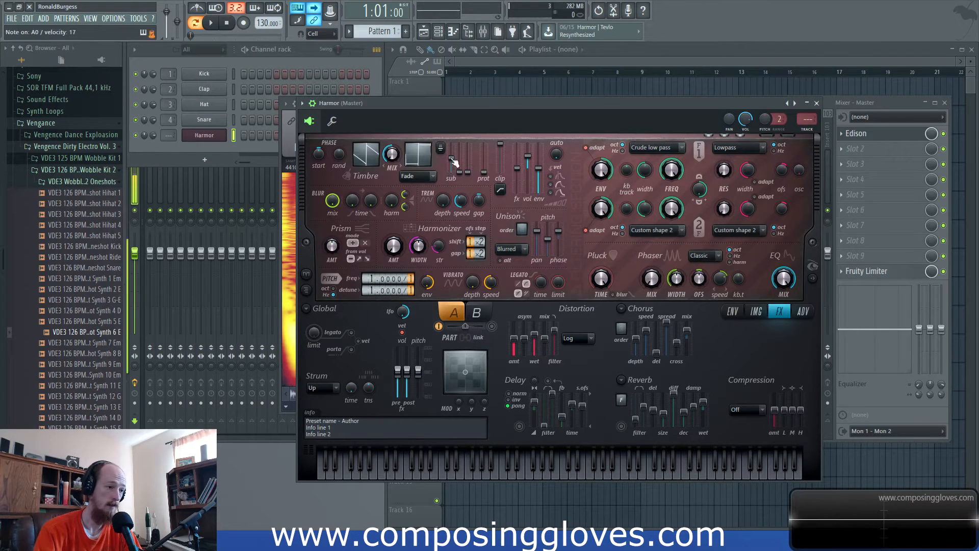
# - Play the Synth 6 sample in Edison again and compare it with Harmor's effects settings
pyautogui.click(289, 231)
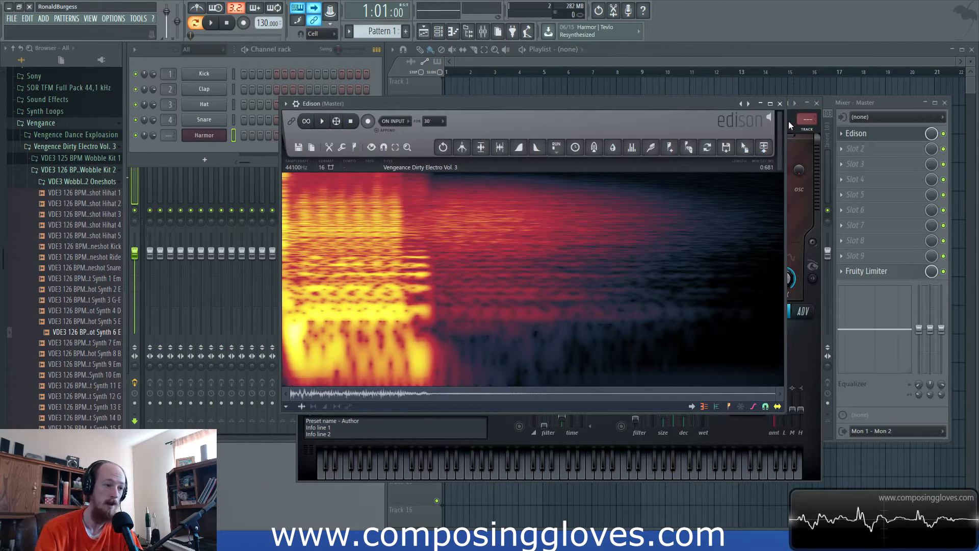
pyautogui.click(322, 120)
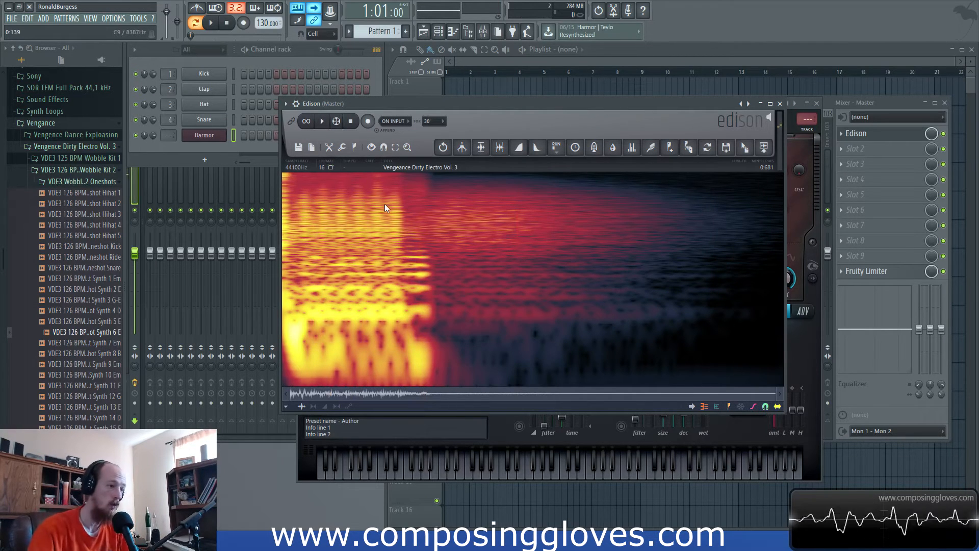
pyautogui.click(323, 123)
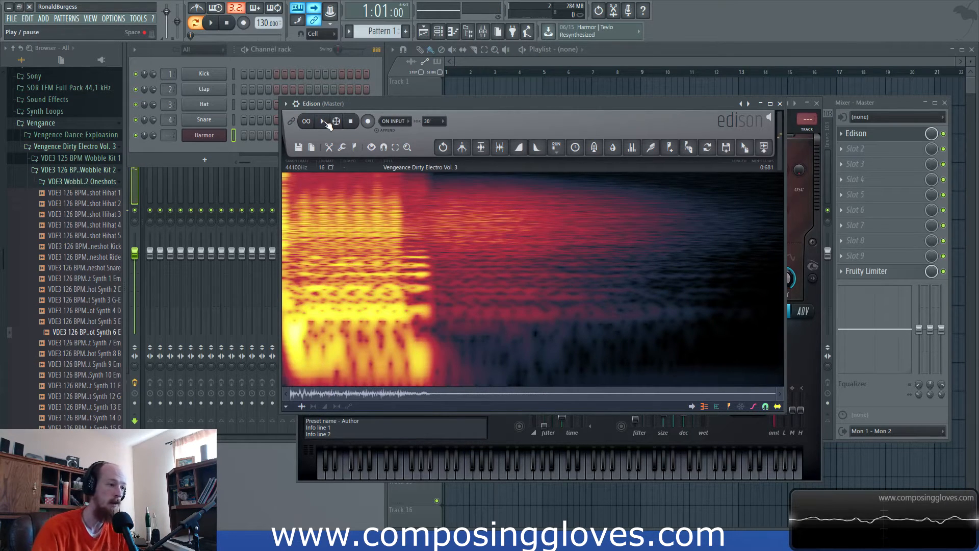
pyautogui.click(795, 358)
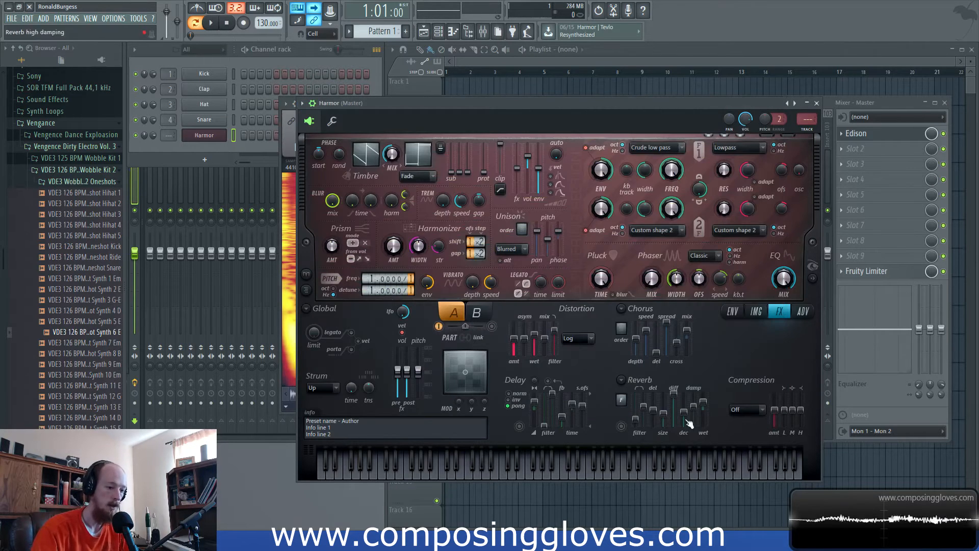
pyautogui.click(284, 147)
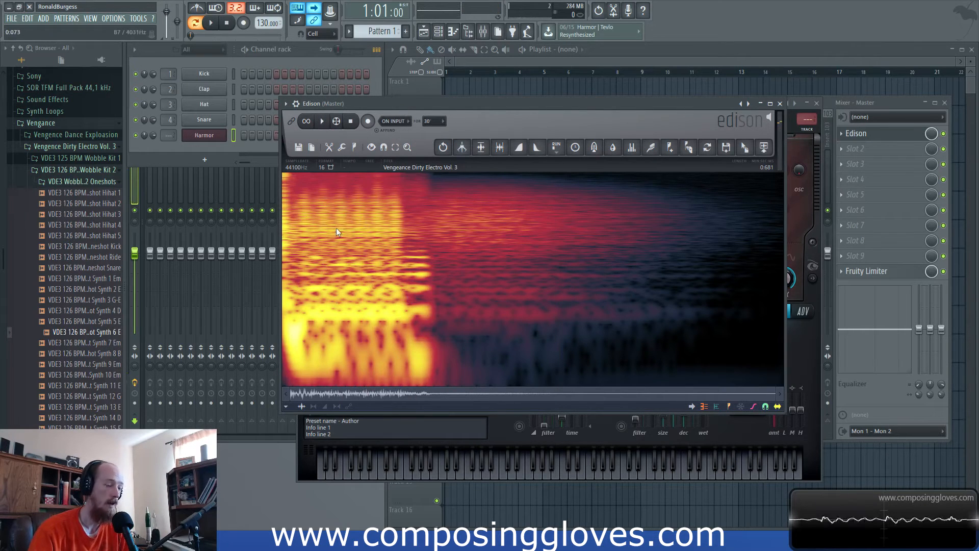
# - Move the Edison and Harmor windows apart so both can be seen, and show Harmor's envelope editor
pyautogui.moveTo(376, 102); pyautogui.dragTo(554, 76)
pyautogui.moveTo(362, 114); pyautogui.dragTo(305, 128)
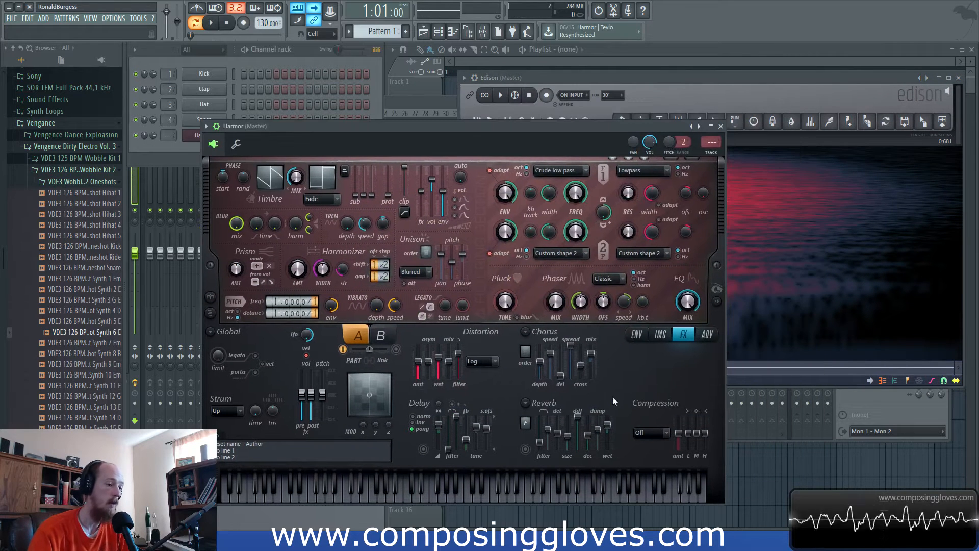
pyautogui.click(636, 334)
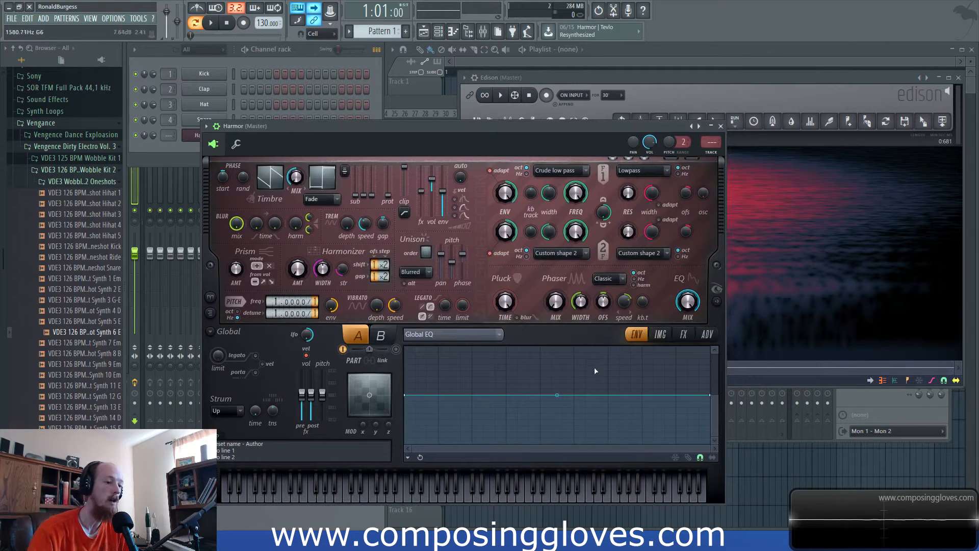
# - Compare the Synth 6 sample's spectrum in Edison with Harmor's envelope and filter settings, moving the Edison window over the synth
pyautogui.click(660, 335)
pyautogui.click(636, 334)
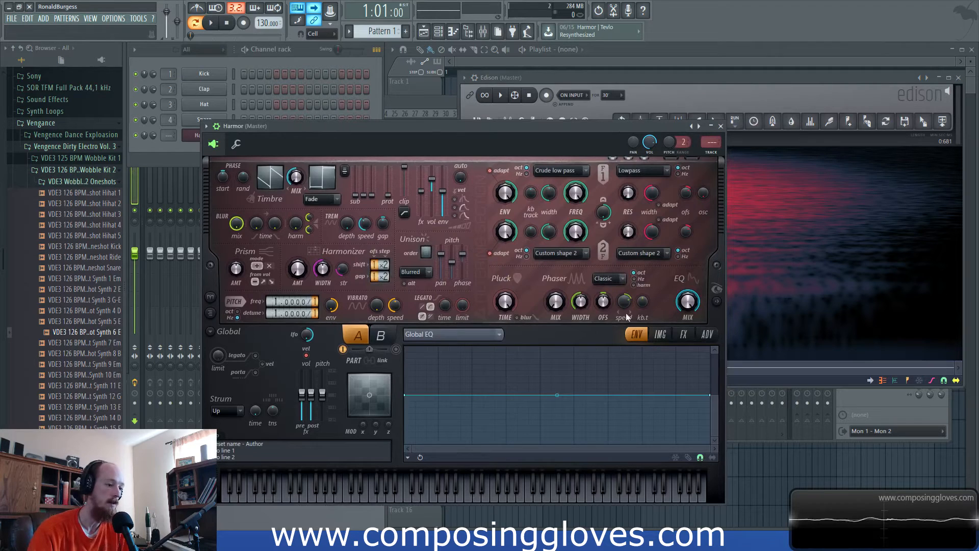
pyautogui.click(572, 77)
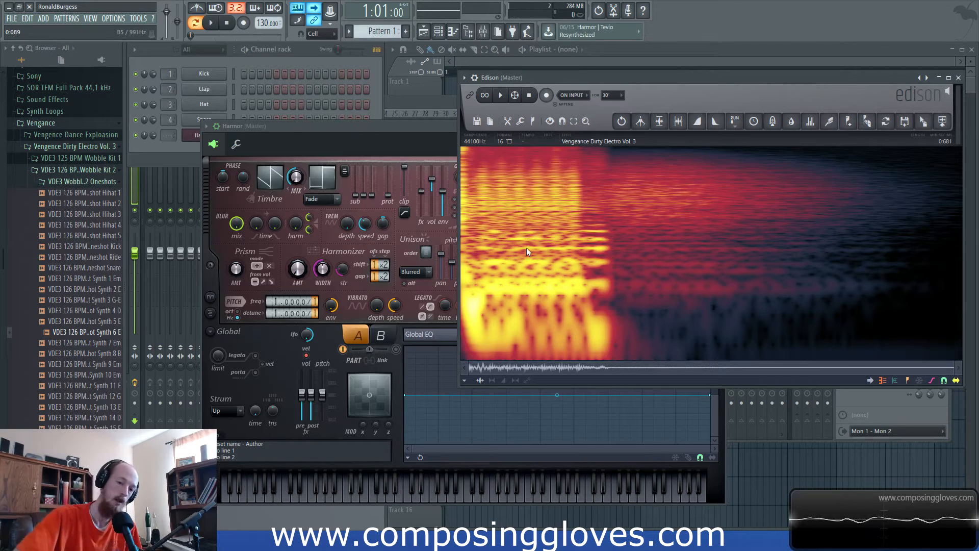
pyautogui.click(397, 126)
pyautogui.moveTo(647, 77); pyautogui.dragTo(540, 73)
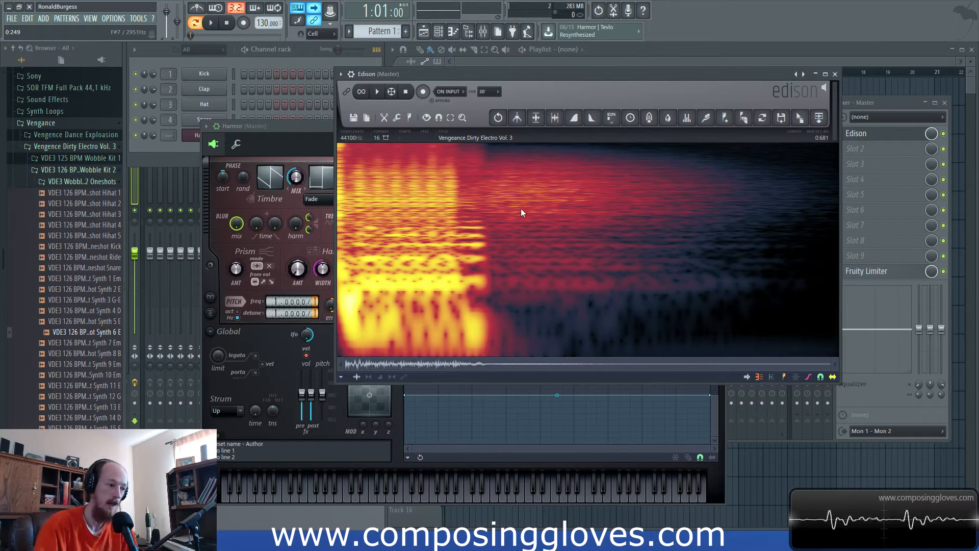
pyautogui.click(311, 128)
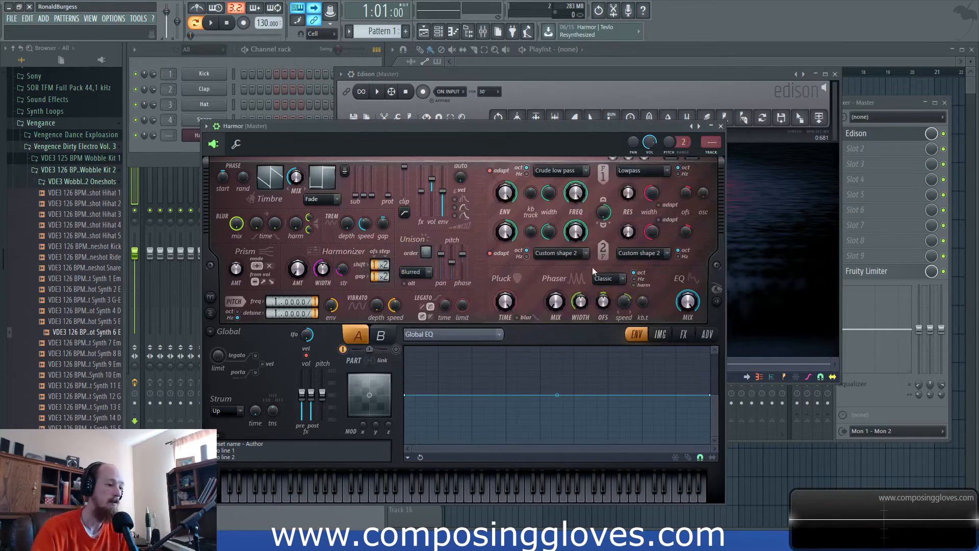
pyautogui.click(580, 71)
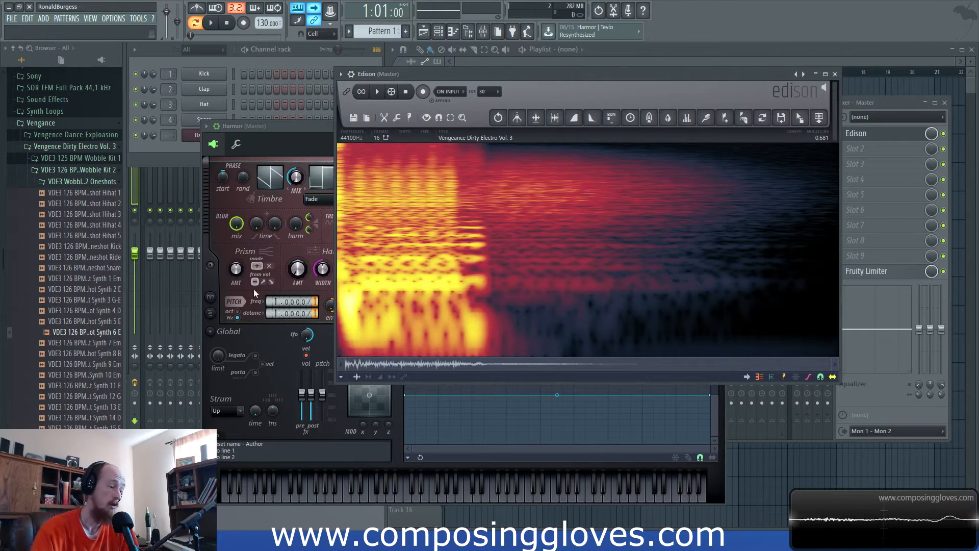
# - Load the Wobble Kit 2 Oneshot Synth 2 E sample into Edison, play it and compare its spectrum with Harmor's controls
pyautogui.click(101, 293)
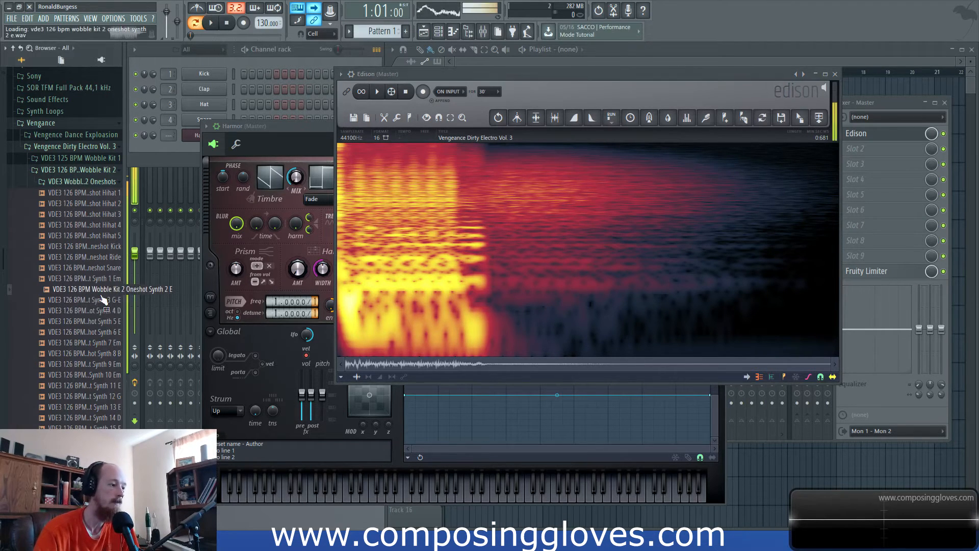
pyautogui.moveTo(88, 296); pyautogui.dragTo(406, 278)
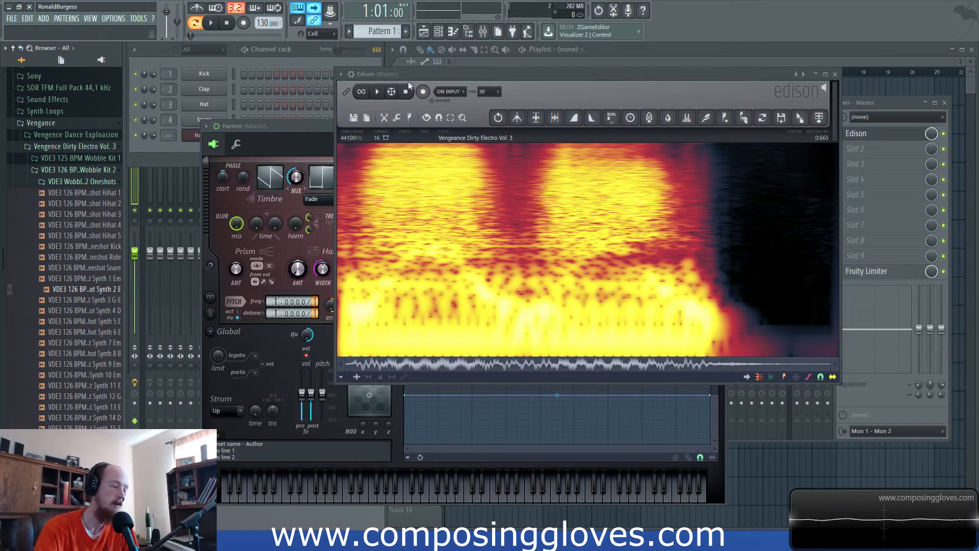
pyautogui.click(378, 94)
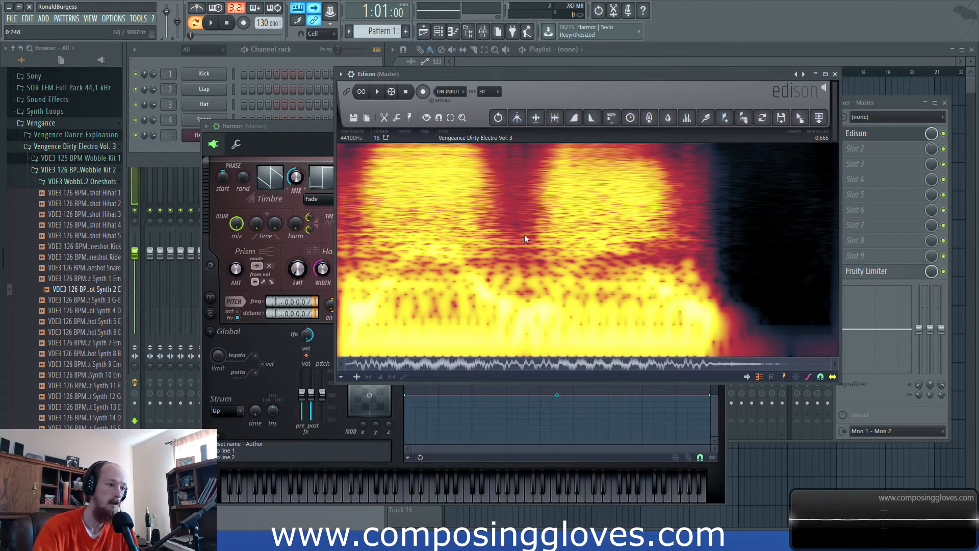
pyautogui.click(316, 134)
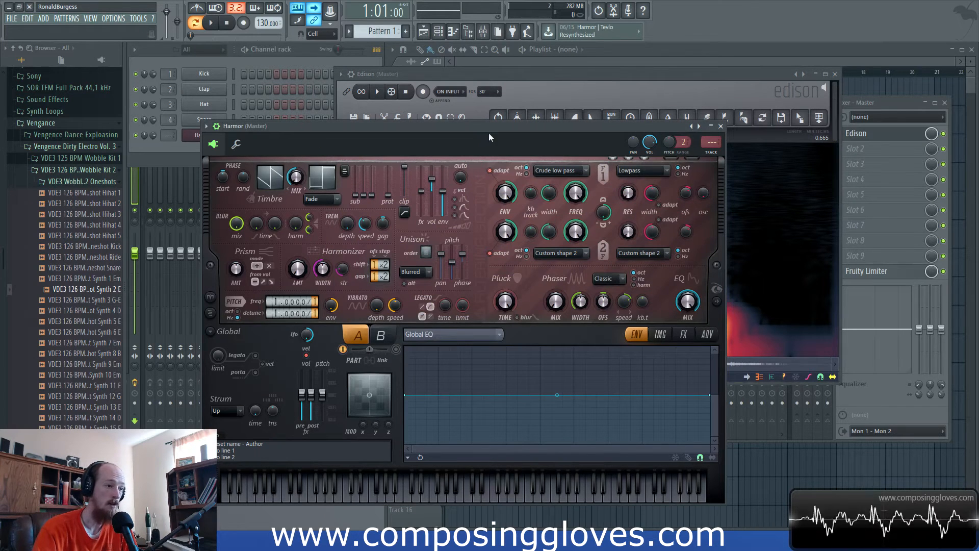
pyautogui.click(579, 75)
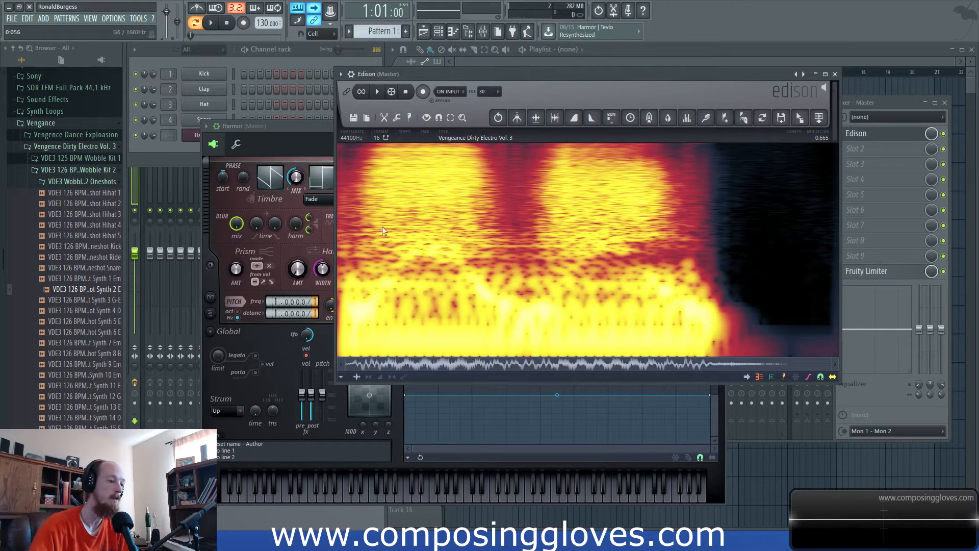
pyautogui.click(378, 92)
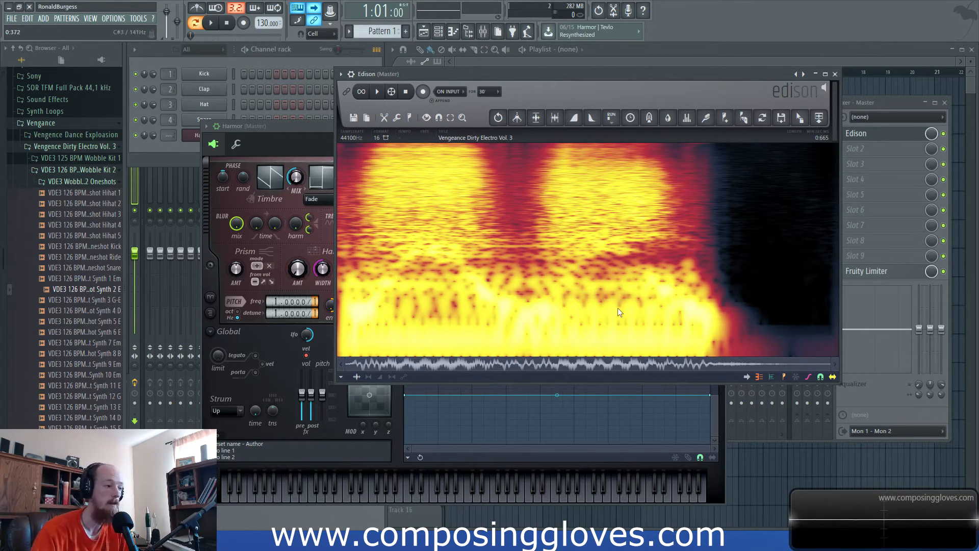
# - Load the Wobble Kit 2 Oneshot Synth 11 E sample into Edison and play it back twice
pyautogui.click(77, 385)
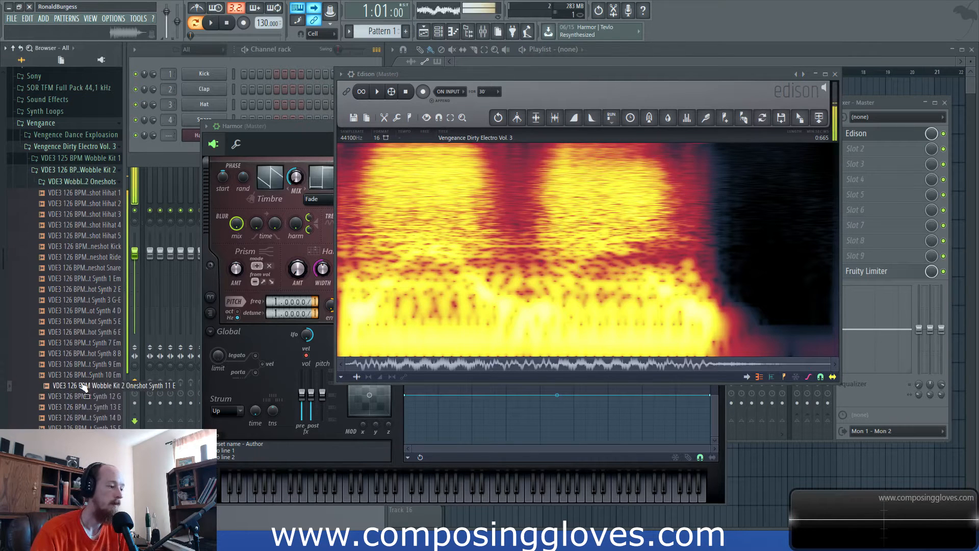
pyautogui.moveTo(77, 386); pyautogui.dragTo(497, 231)
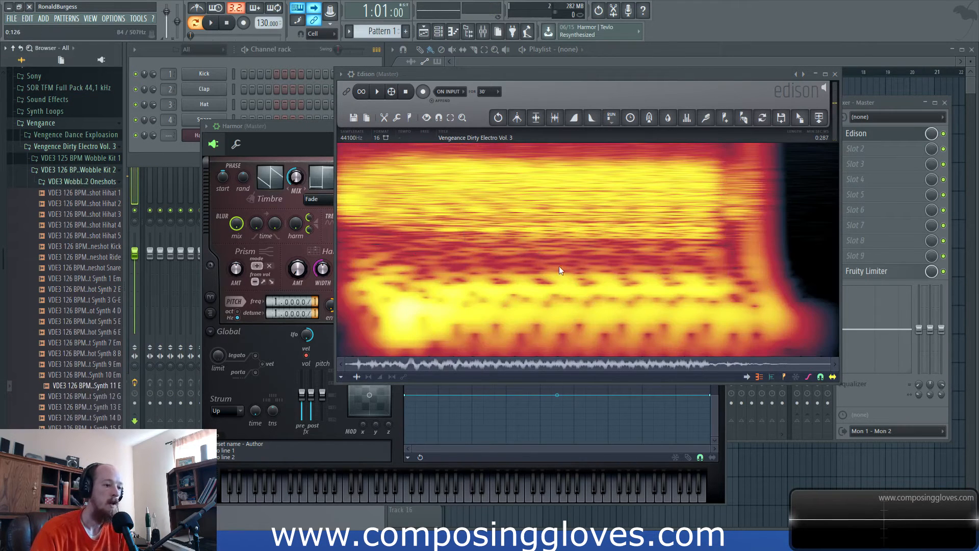
pyautogui.scroll(-6, 593, 305)
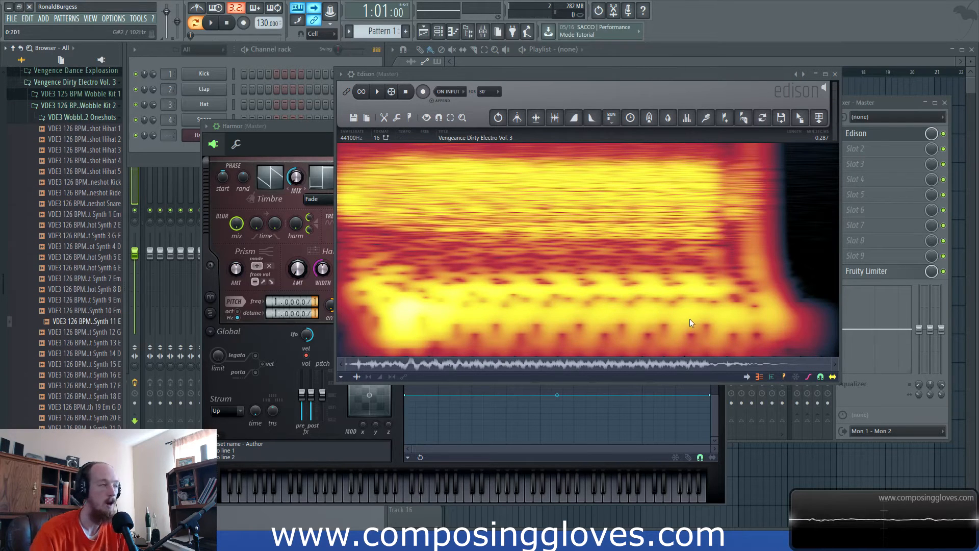
pyautogui.moveTo(643, 77); pyautogui.dragTo(628, 75)
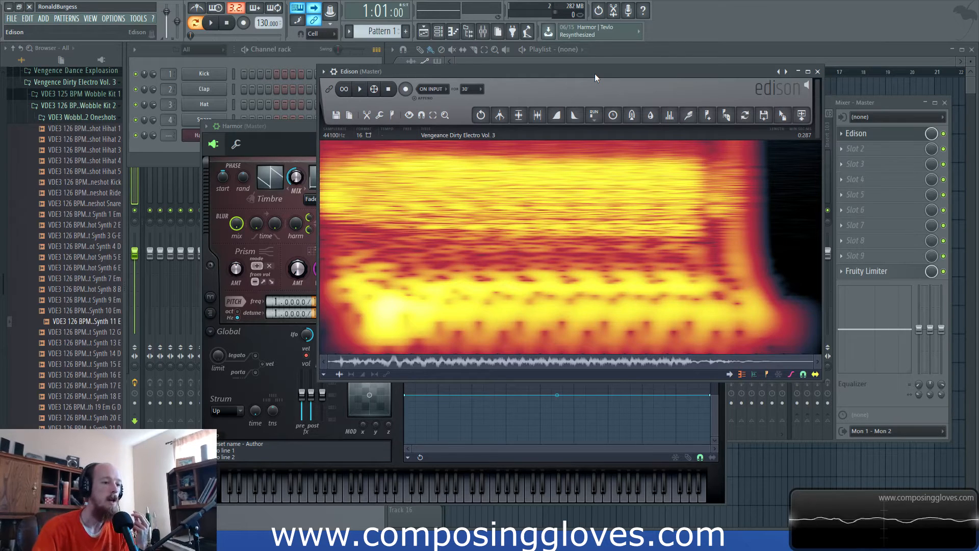
pyautogui.moveTo(609, 72); pyautogui.dragTo(613, 66)
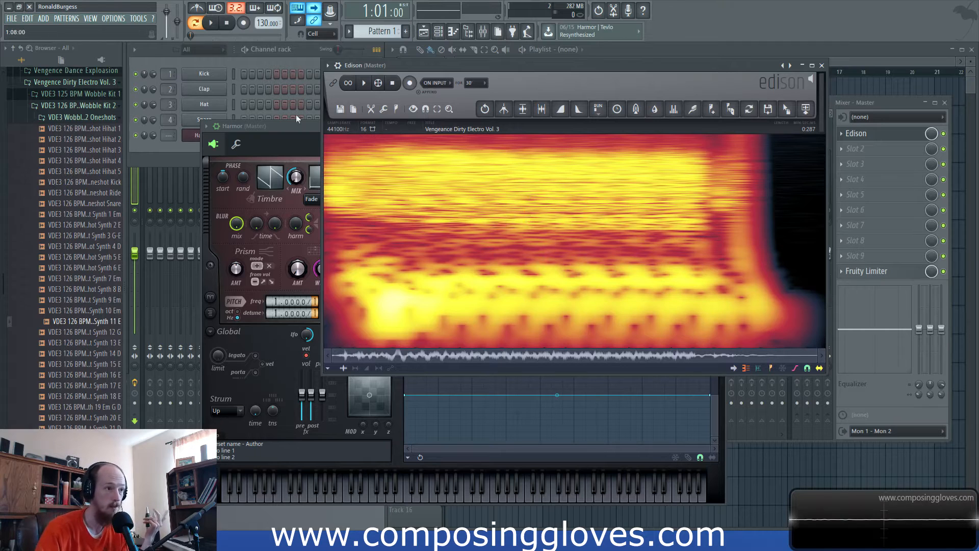
pyautogui.click(365, 84)
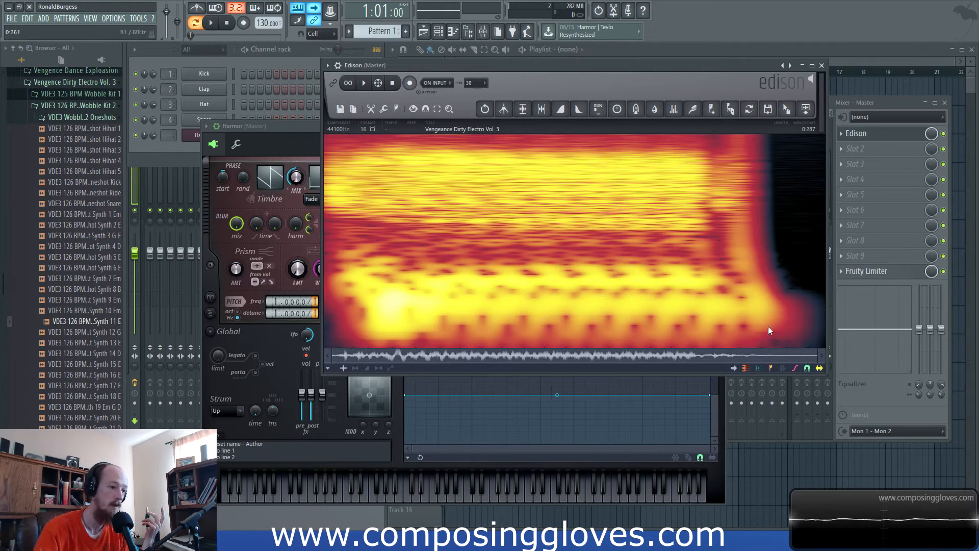
pyautogui.click(365, 84)
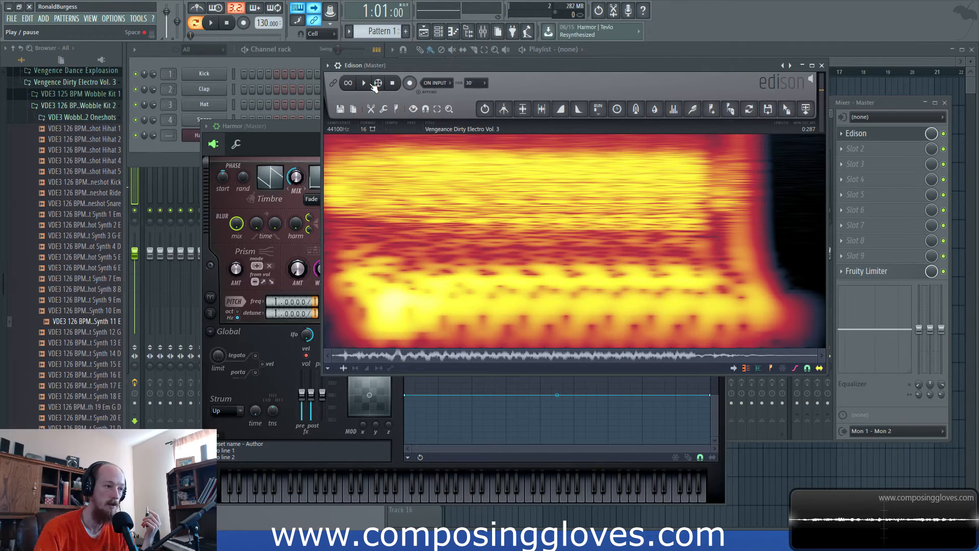
# - Enable part B in Harmor and raise its pitch frequency multiplier to 3
pyautogui.click(288, 136)
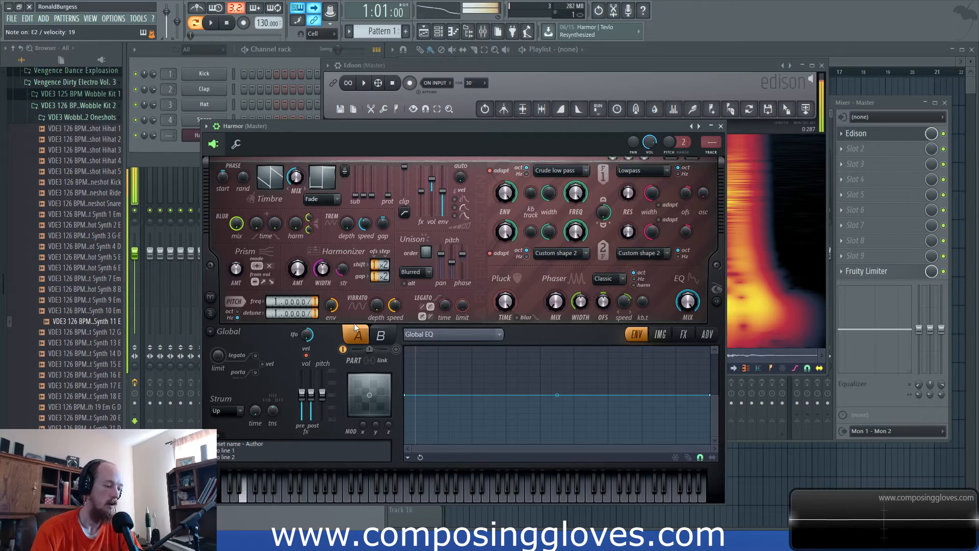
pyautogui.click(380, 335)
pyautogui.click(396, 350)
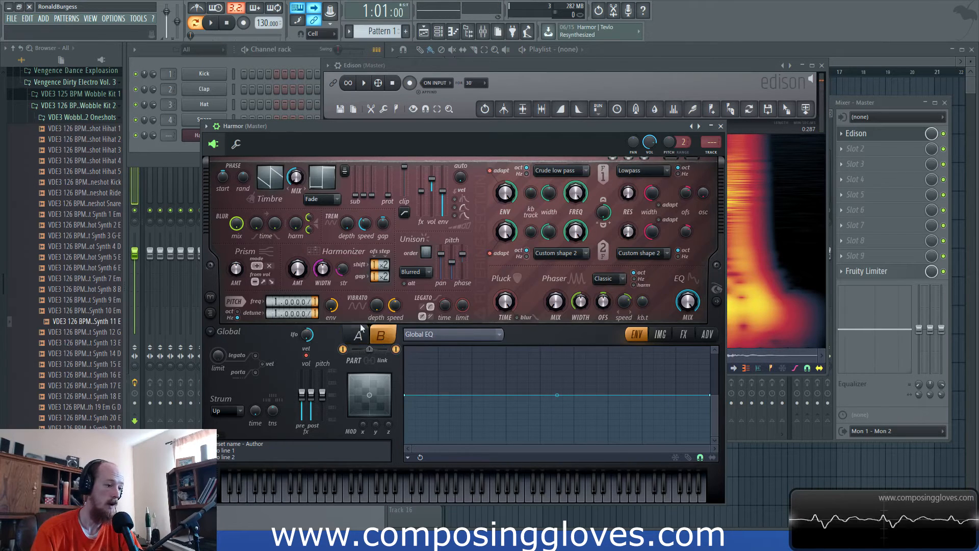
pyautogui.moveTo(276, 301); pyautogui.dragTo(276, 291)
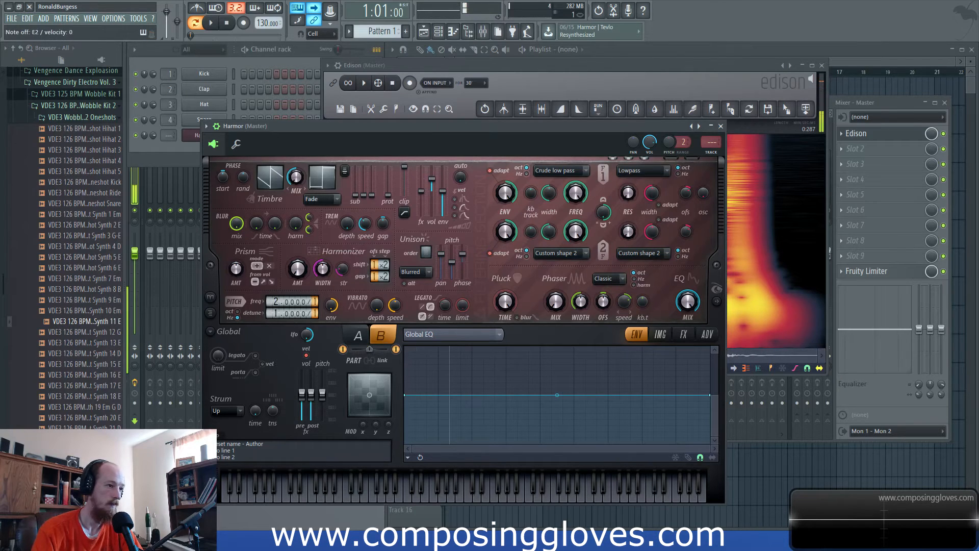
pyautogui.moveTo(276, 300); pyautogui.dragTo(276, 292)
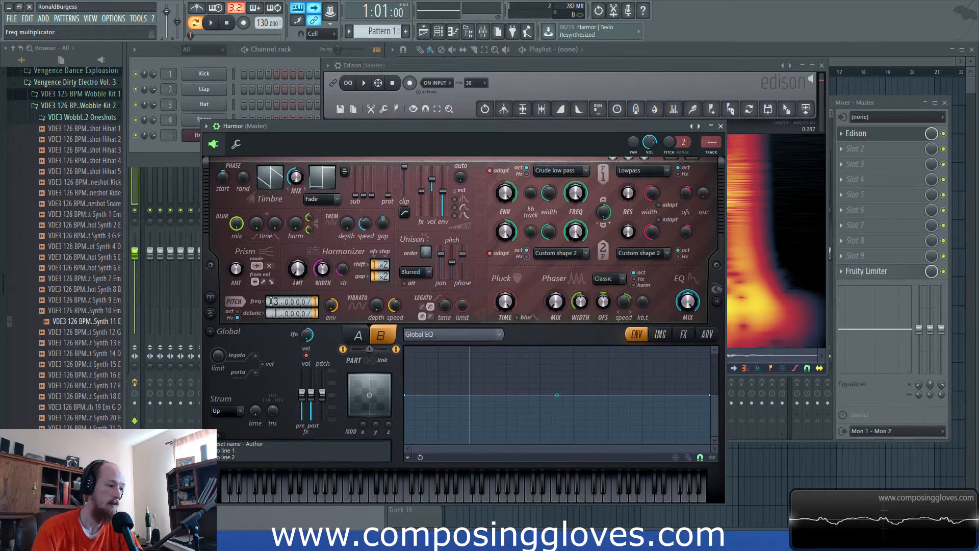
pyautogui.click(357, 336)
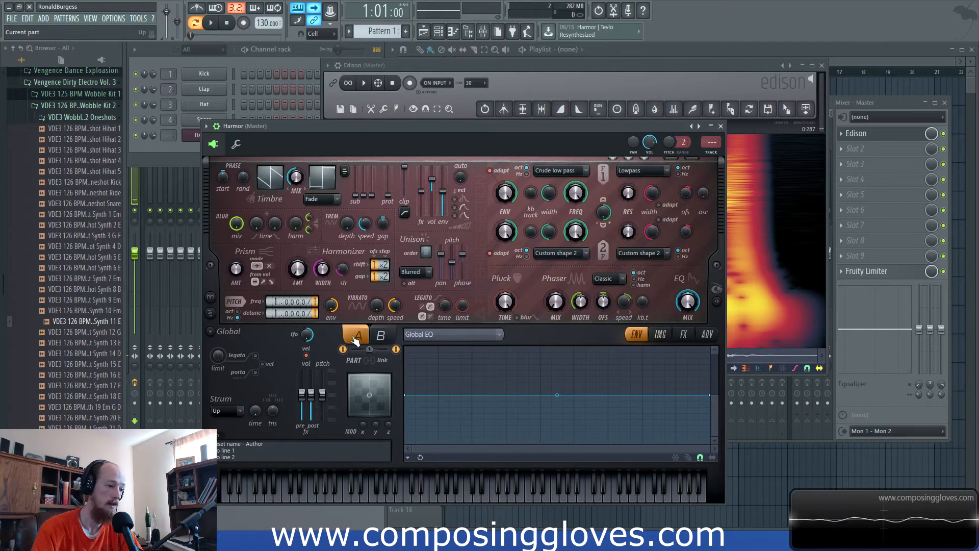
pyautogui.click(381, 336)
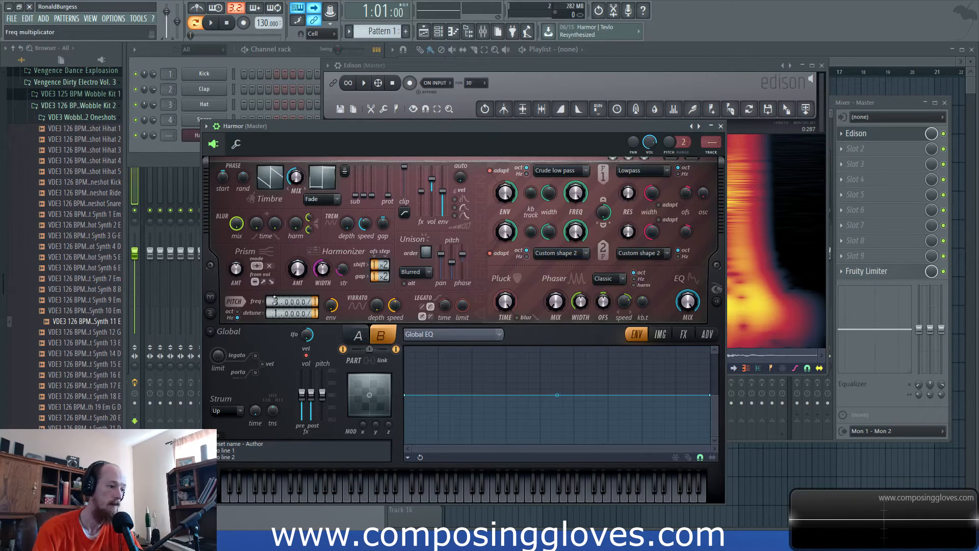
# - Show Harmor's spectral display, set part B's frequency multiplier to 4 and bring up Edison's spectrum for comparison
pyautogui.click(717, 302)
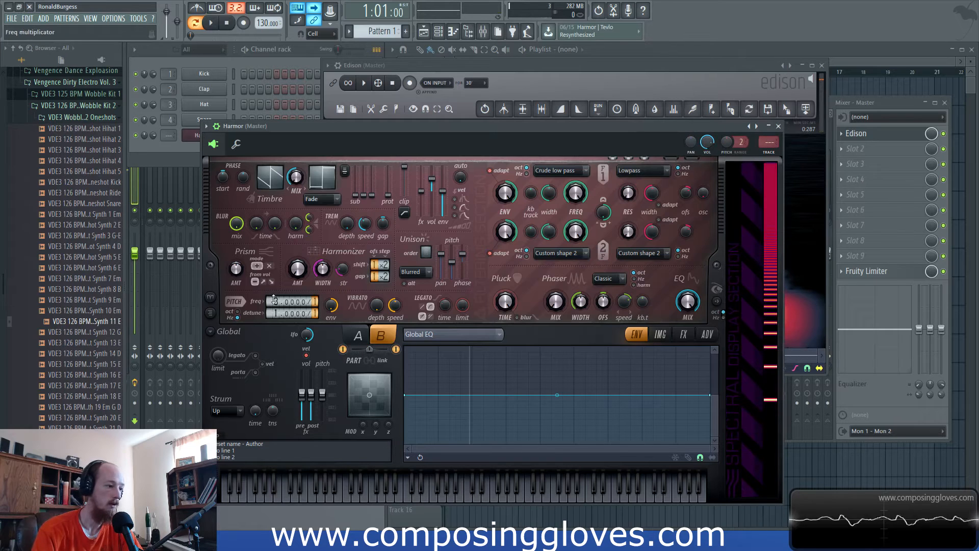
pyautogui.moveTo(276, 302); pyautogui.dragTo(276, 296)
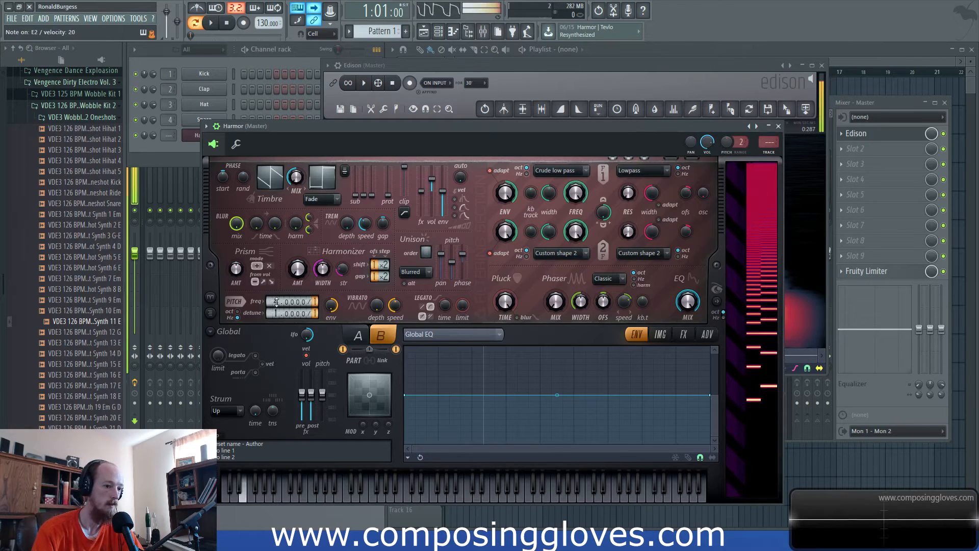
pyautogui.click(738, 94)
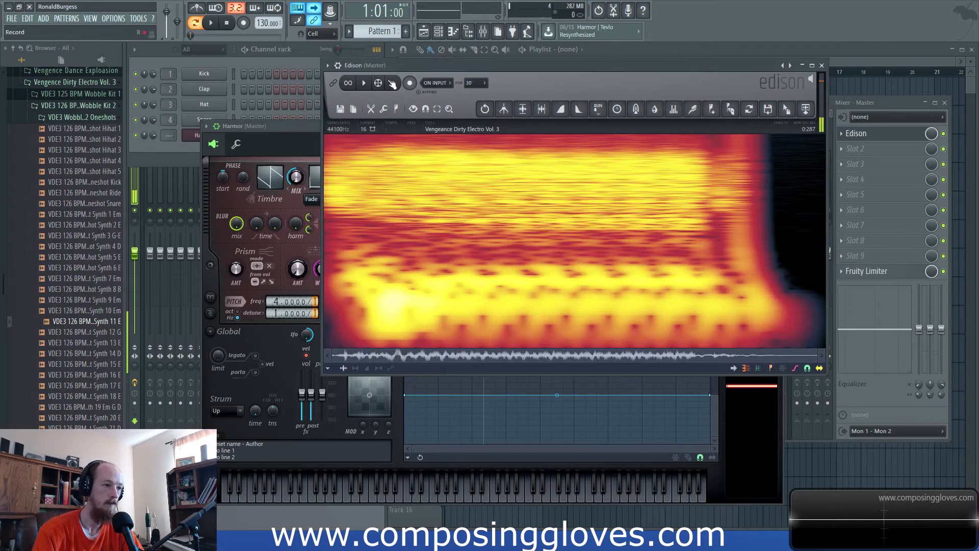
# - Return to Harmor's effects page and adjust the amount of its Log distortion
pyautogui.click(283, 149)
pyautogui.click(684, 334)
pyautogui.click(665, 335)
pyautogui.click(639, 335)
pyautogui.click(662, 335)
pyautogui.click(682, 335)
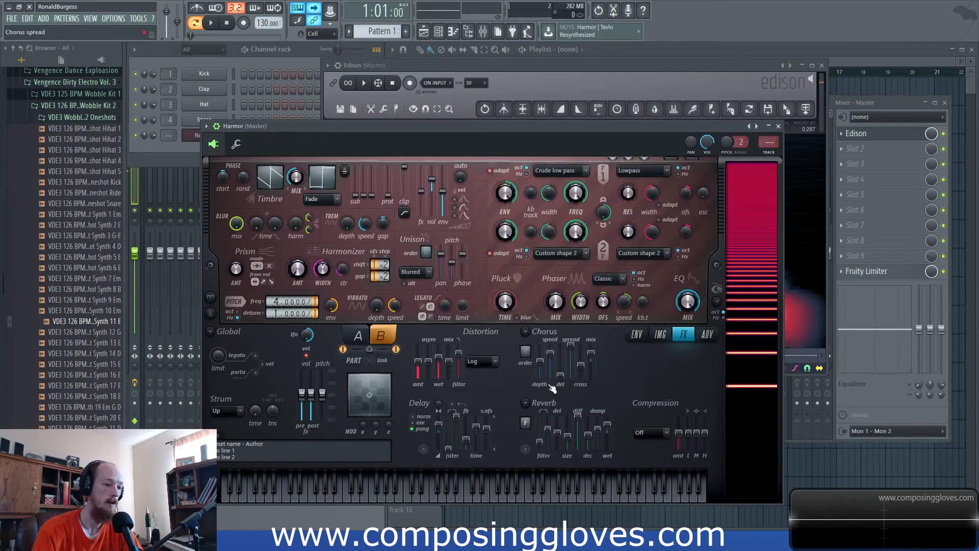
pyautogui.moveTo(417, 362)
pyautogui.mouseDown()
pyautogui.moveTo(418, 350)
pyautogui.moveTo(439, 352)
pyautogui.moveTo(419, 358)
pyautogui.mouseUp()
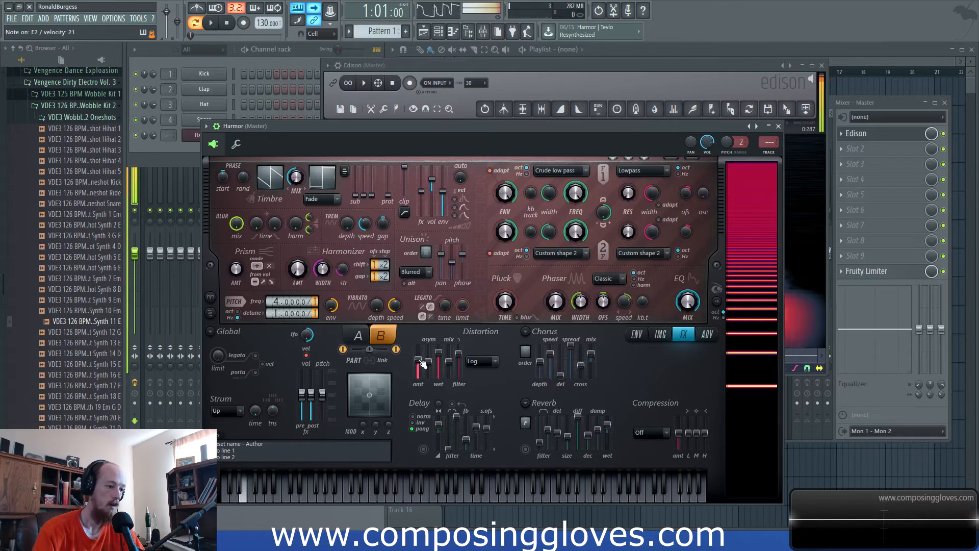
# - Play the Synth 11 E sample in Edison again and compare its spectrum with Harmor's spectral display
pyautogui.click(690, 67)
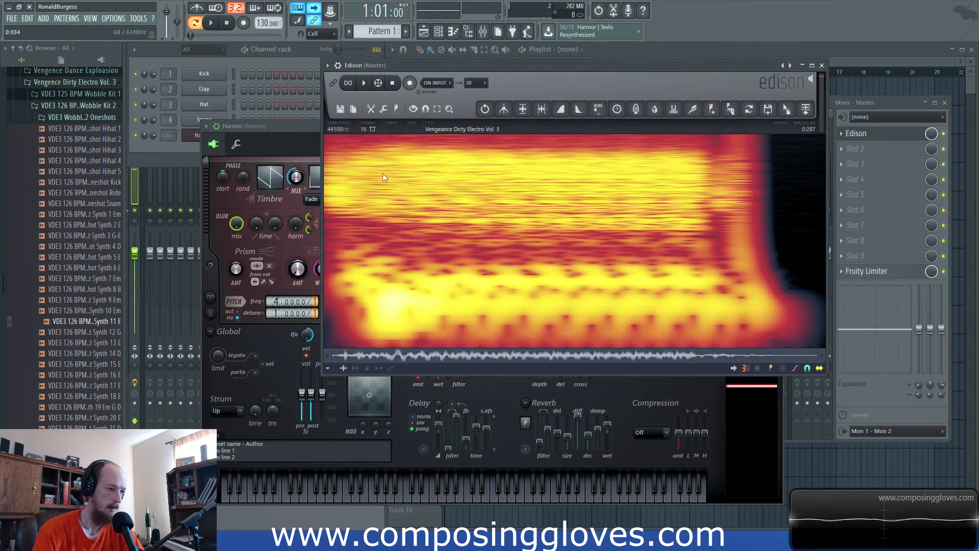
pyautogui.click(365, 83)
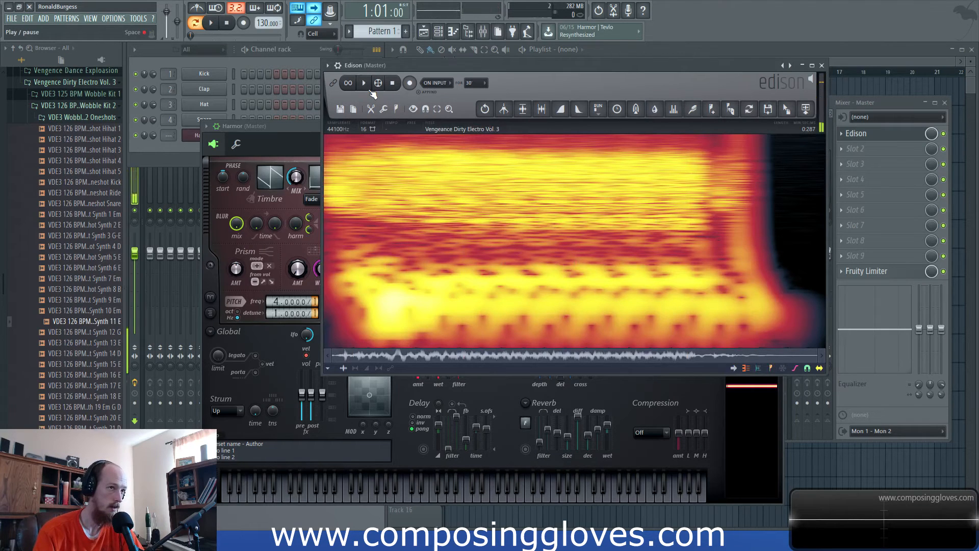
pyautogui.click(308, 127)
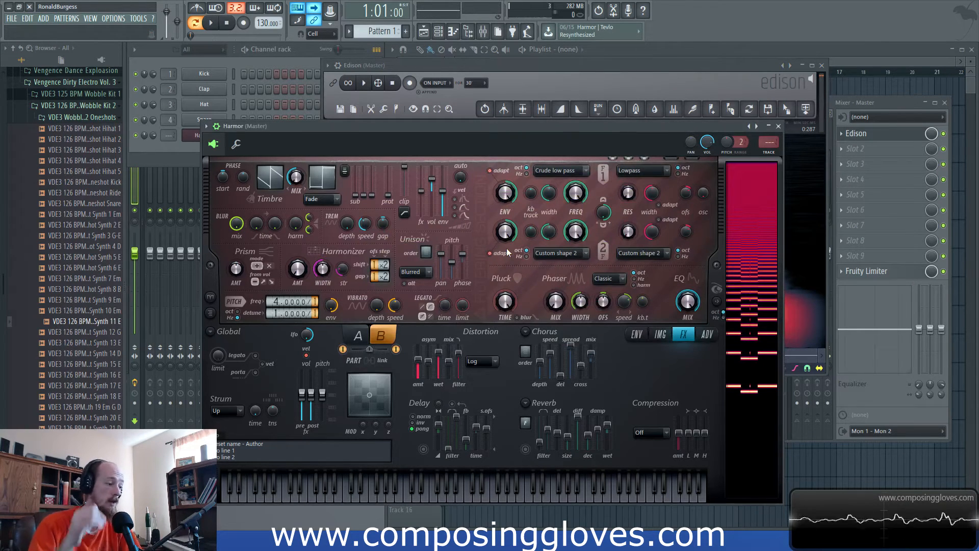
pyautogui.click(525, 72)
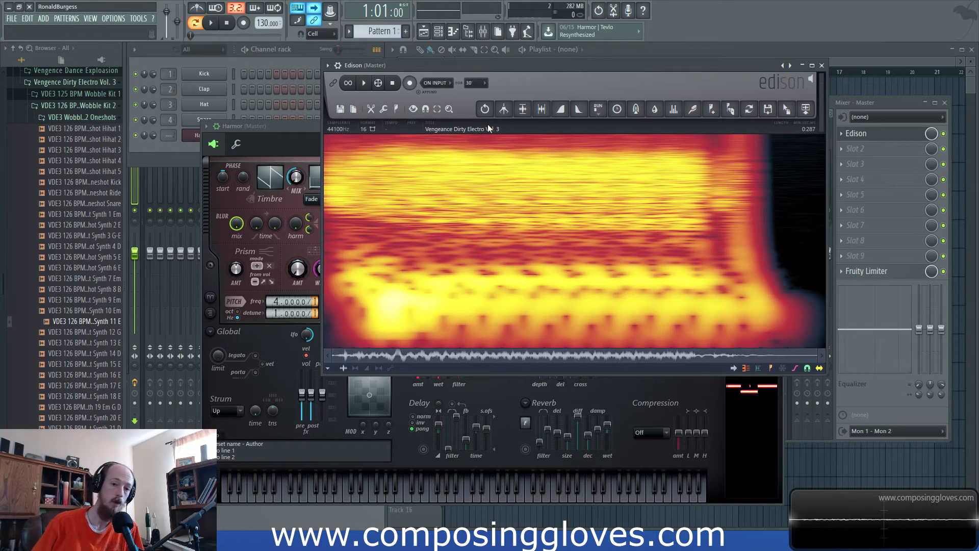
# - Add a new Sytrus channel to the channel rack
pyautogui.click(187, 156)
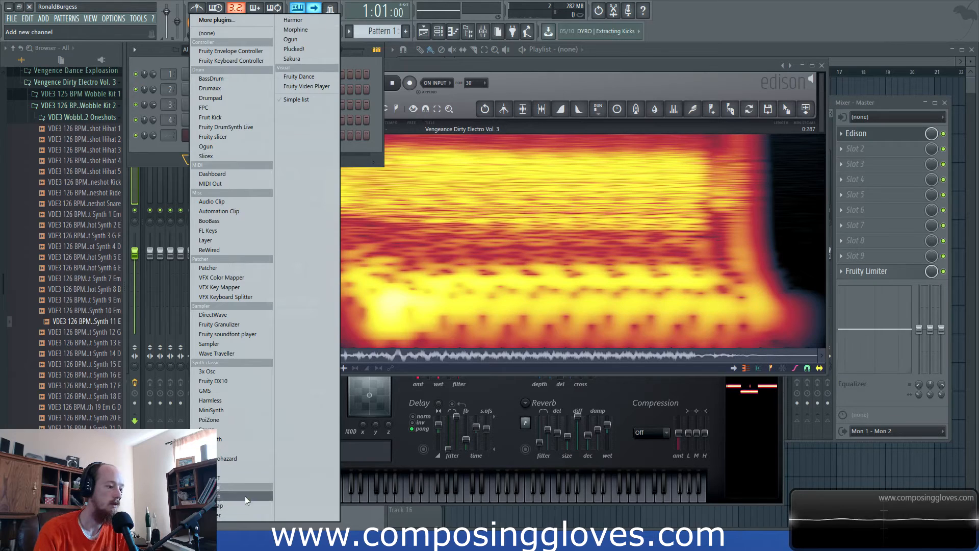
pyautogui.click(240, 449)
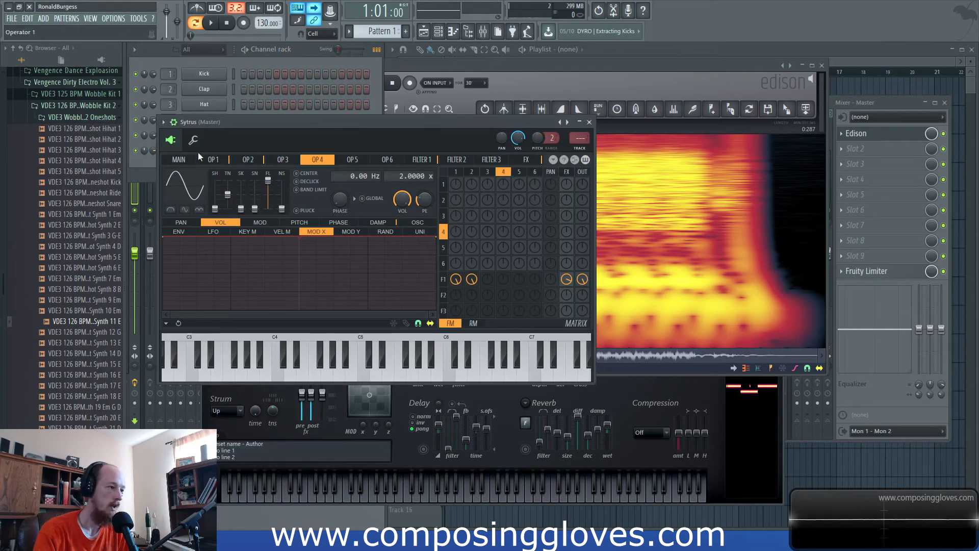
# - Show Sytrus operator 1's settings and load the Default preset
pyautogui.click(213, 160)
pyautogui.rightClick(194, 180)
pyautogui.click(182, 192)
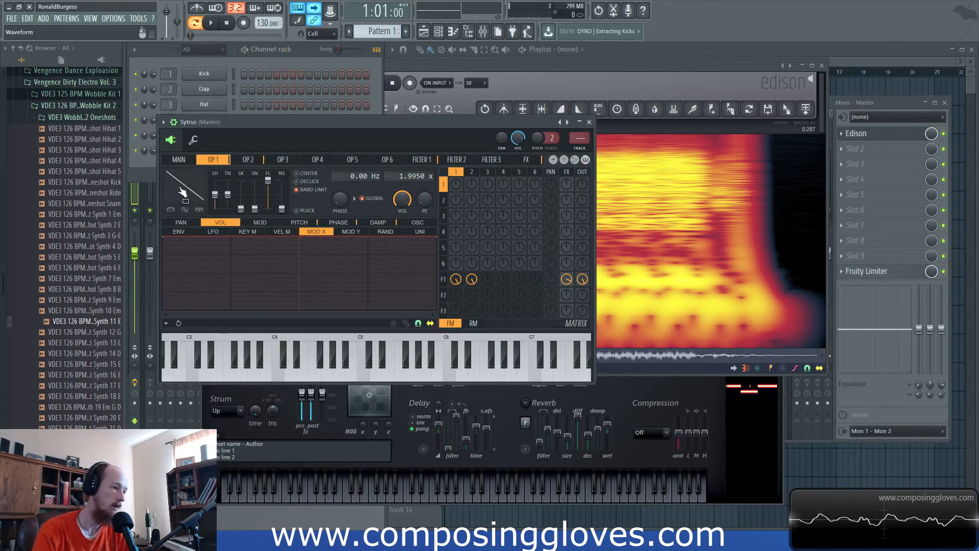
pyautogui.rightClick(559, 122)
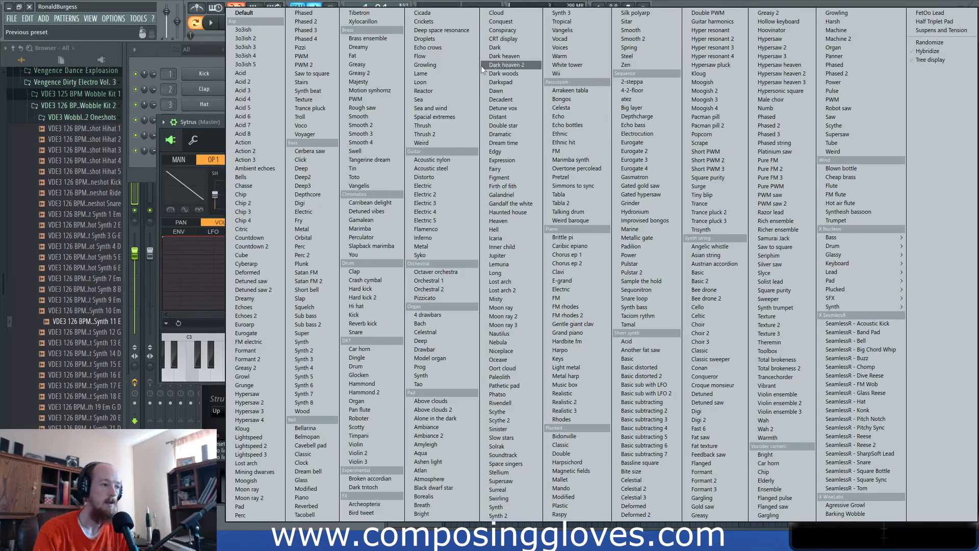
pyautogui.click(250, 12)
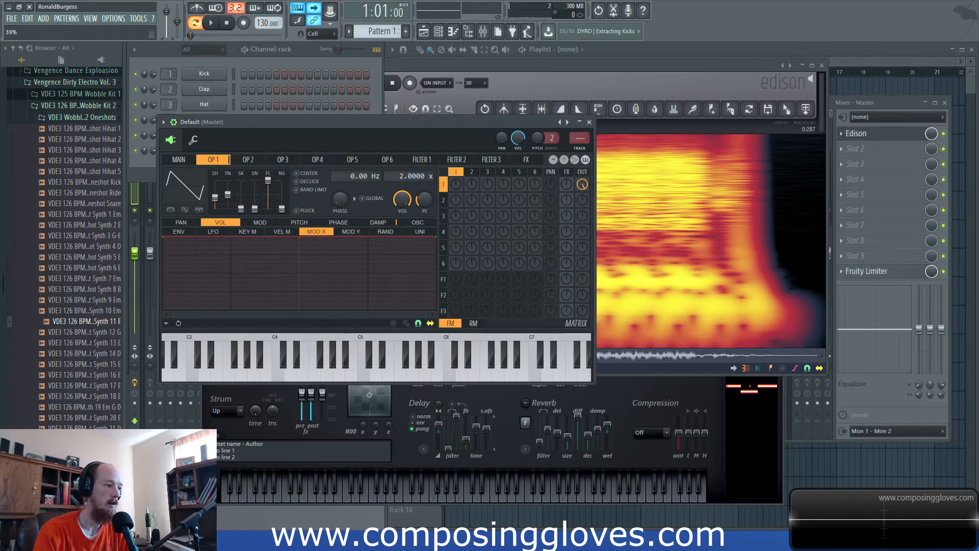
# - Convert operator 1's waveform to sine harmonics, show the lowest harmonics and adjust the shape amount
pyautogui.rightClick(193, 193)
pyautogui.click(243, 243)
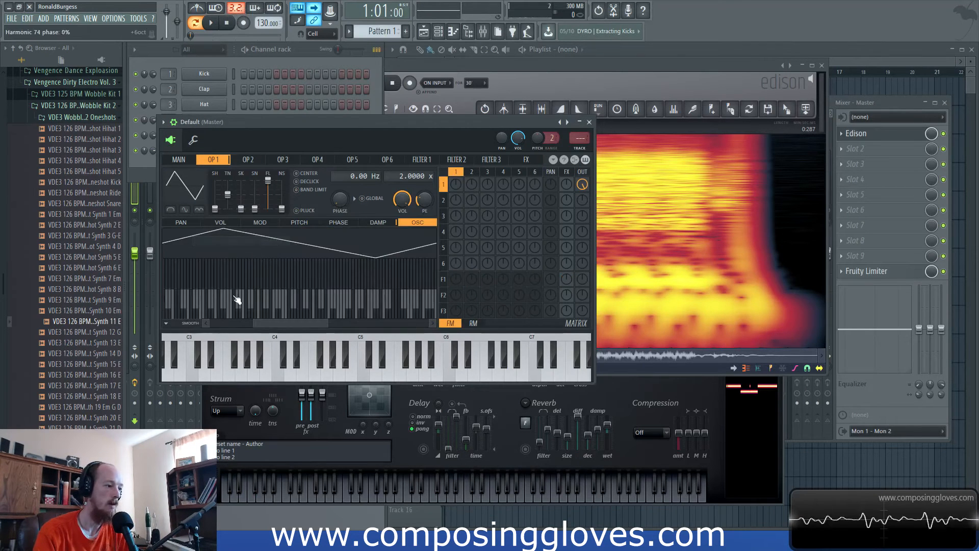
pyautogui.moveTo(291, 322); pyautogui.dragTo(111, 326)
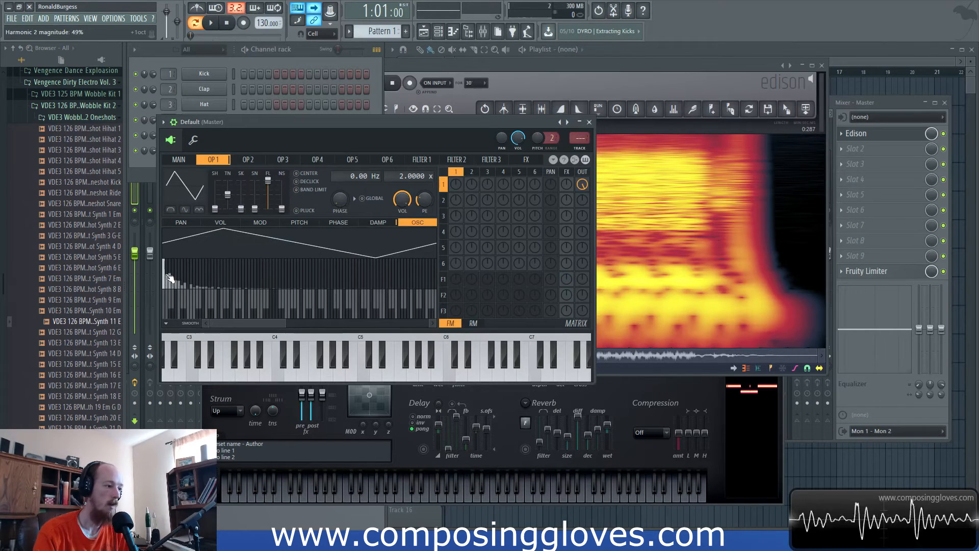
pyautogui.moveTo(217, 208); pyautogui.dragTo(216, 193)
# - Give operator 1 a square waveform, convert it to sine harmonics and show a wider range of harmonics
pyautogui.rightClick(190, 194)
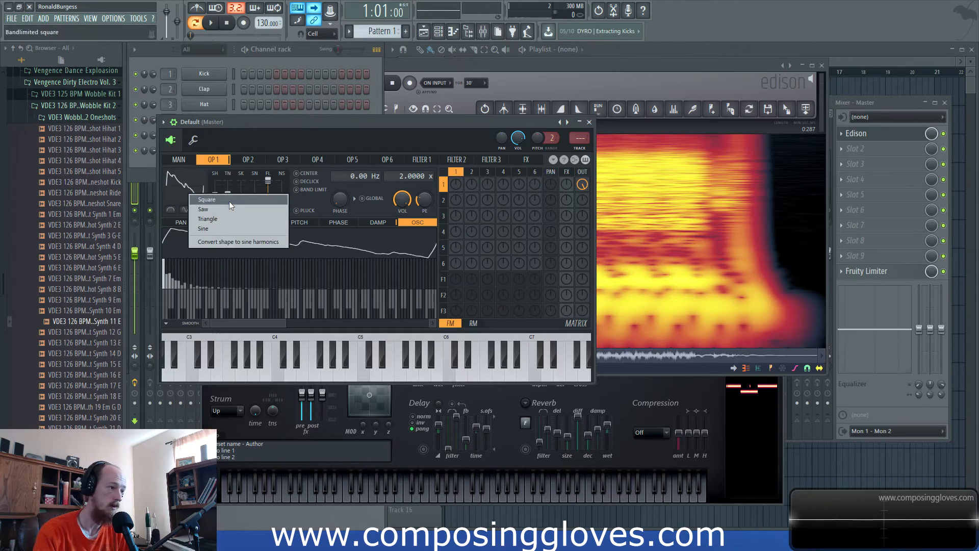
pyautogui.click(229, 202)
pyautogui.rightClick(183, 189)
pyautogui.click(224, 238)
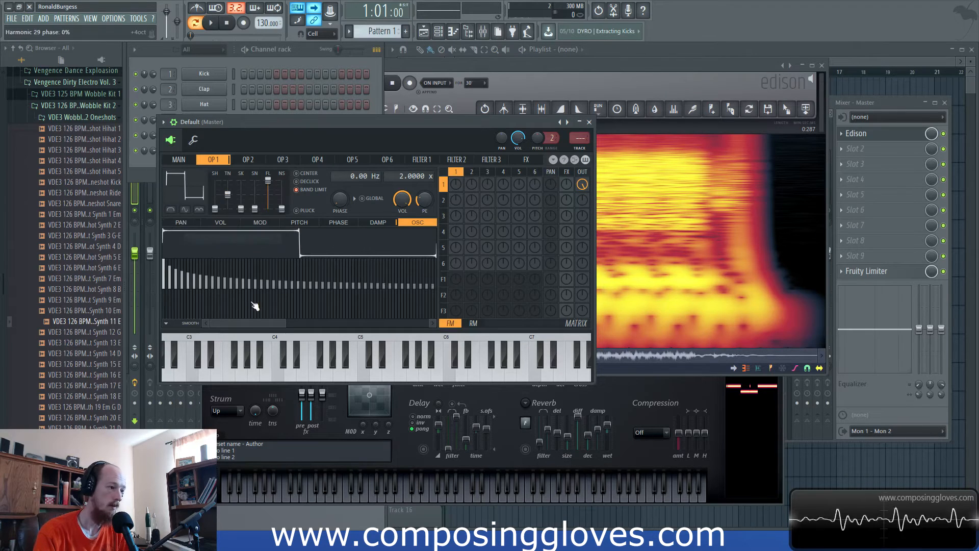
pyautogui.moveTo(285, 323); pyautogui.dragTo(558, 342)
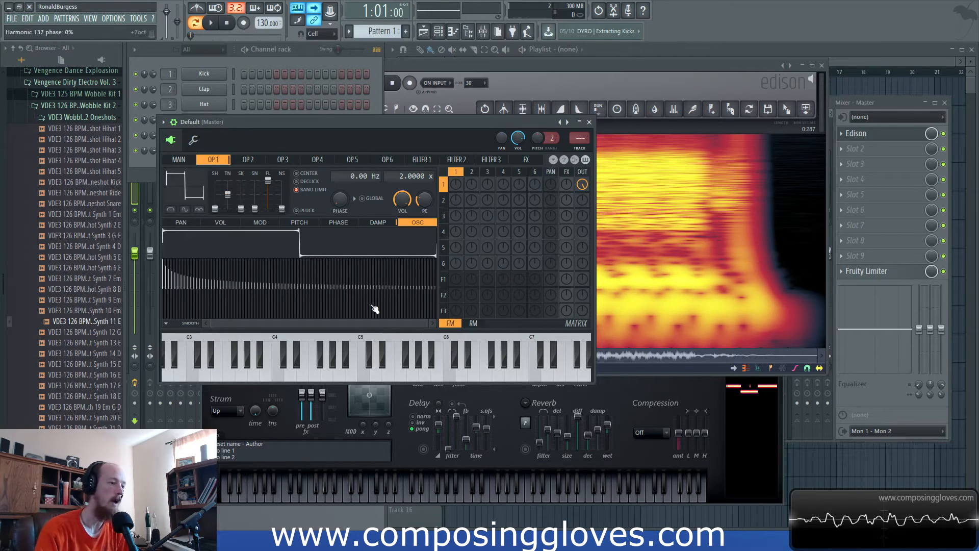
# - Change operator 1's waveform to a saw and convert its shape to sine harmonics
pyautogui.rightClick(191, 184)
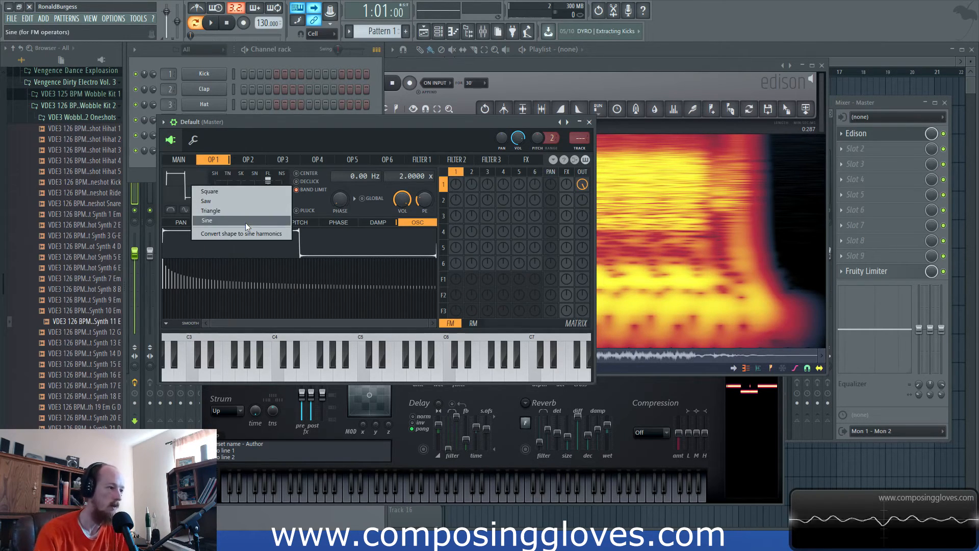
pyautogui.click(247, 202)
pyautogui.rightClick(186, 188)
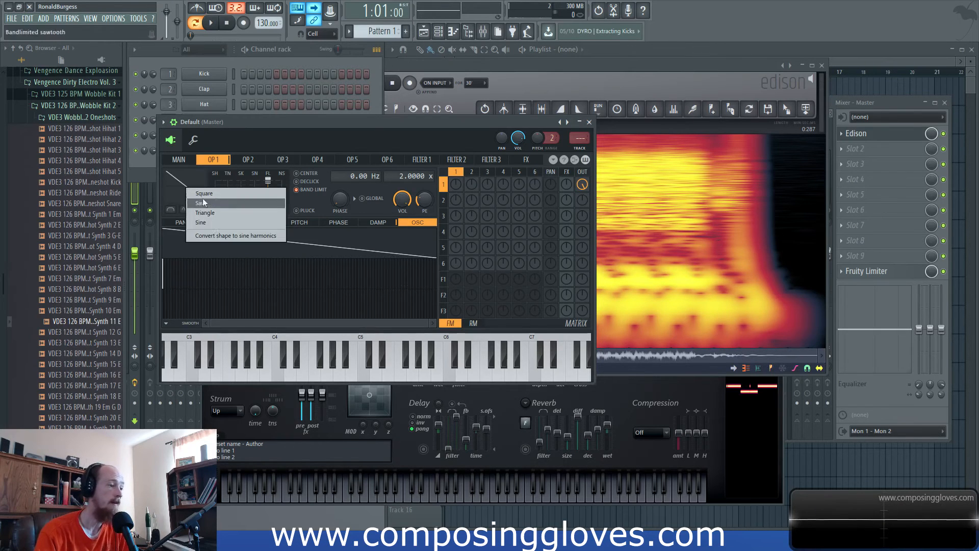
pyautogui.click(225, 237)
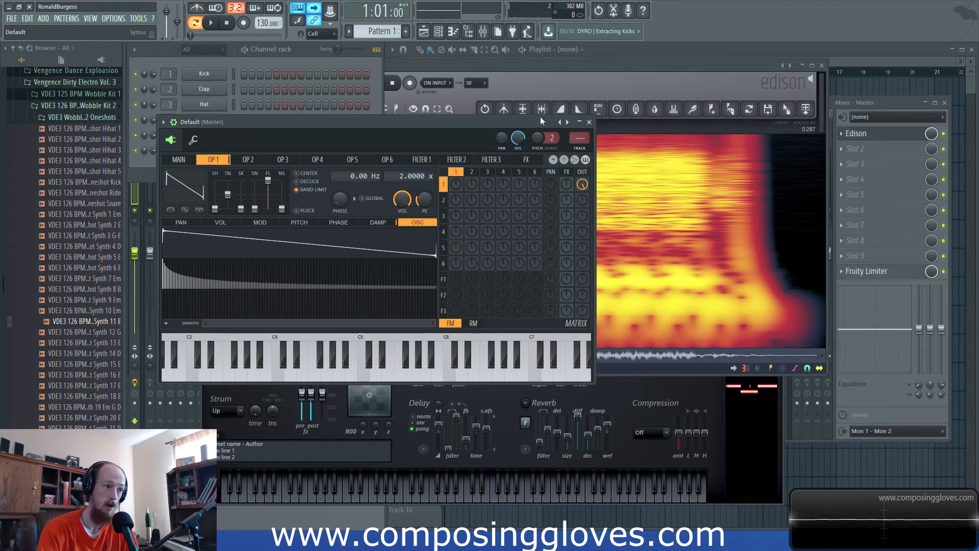
# - Compare the sample's spectrum in Edison with the saw harmonics of Sytrus operator 1
pyautogui.click(541, 65)
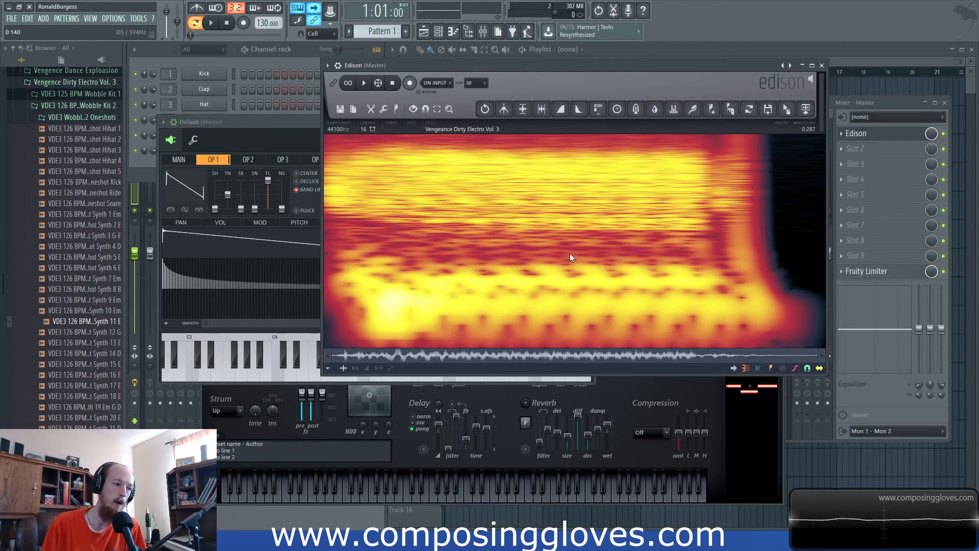
pyautogui.click(255, 127)
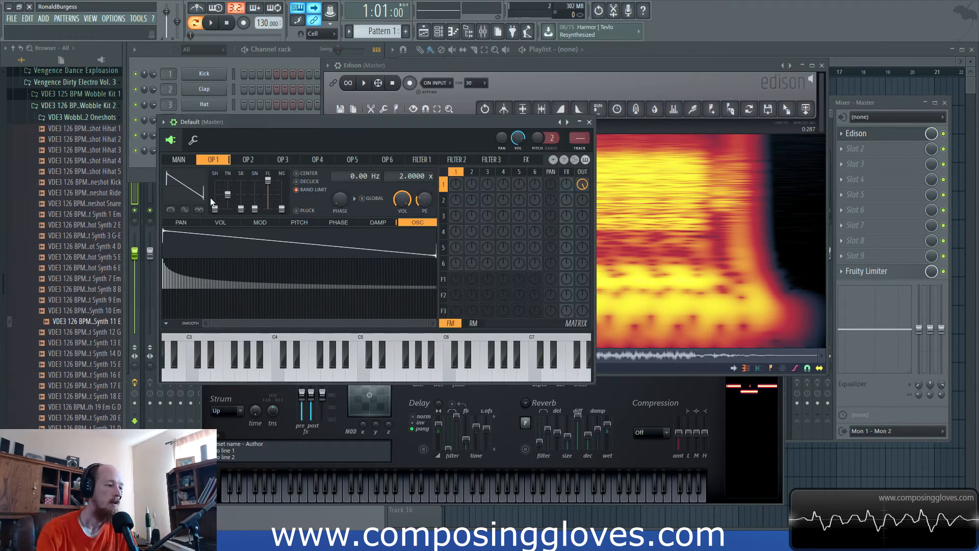
pyautogui.moveTo(215, 197)
pyautogui.mouseDown()
pyautogui.moveTo(215, 182)
pyautogui.moveTo(214, 208)
pyautogui.mouseUp()
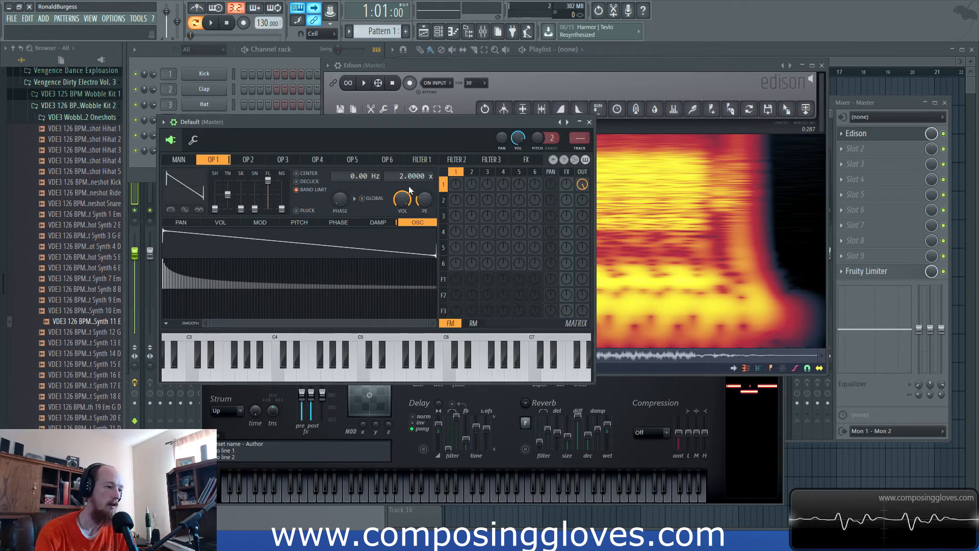
pyautogui.click(613, 62)
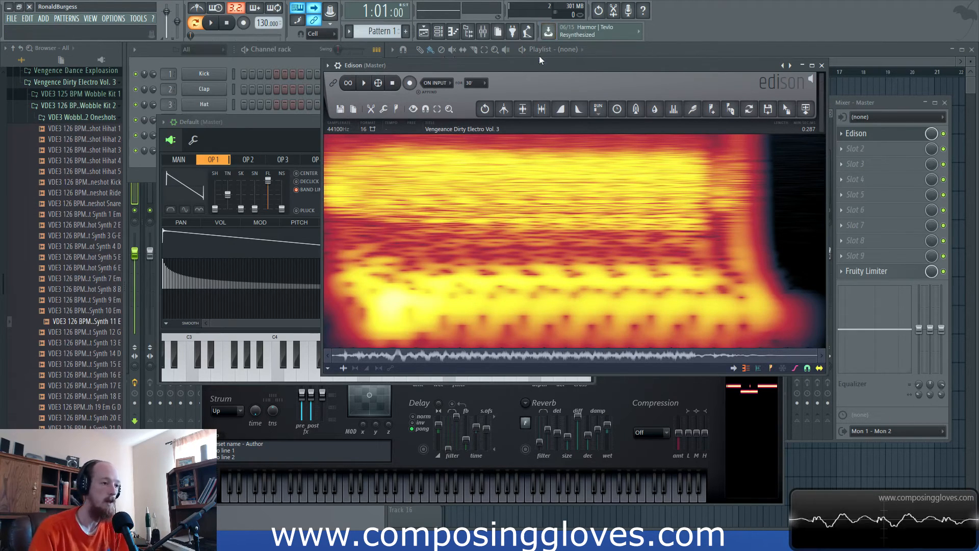
pyautogui.moveTo(634, 64); pyautogui.dragTo(539, 92)
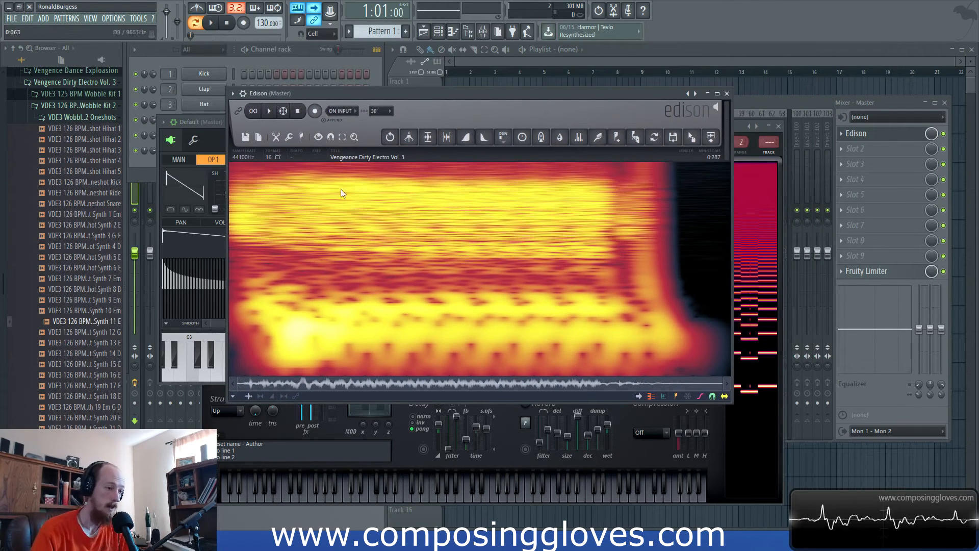
# - Load the Wobble Kit 2 one-shot Synth 21 D from the browser into Edison
pyautogui.scroll(-6, 56, 331)
pyautogui.scroll(4, 54, 326)
pyautogui.click(81, 365)
pyautogui.moveTo(82, 373); pyautogui.dragTo(449, 266)
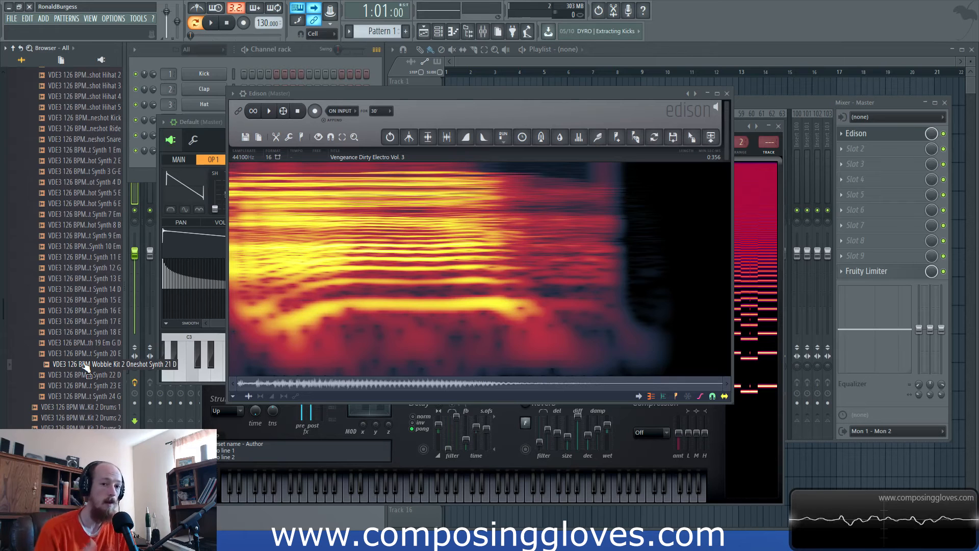
# - Collapse the open Wobble Kit 2 folders to return to the kit list of Vengeance Dirty Electro Vol. 3
pyautogui.scroll(3, 76, 307)
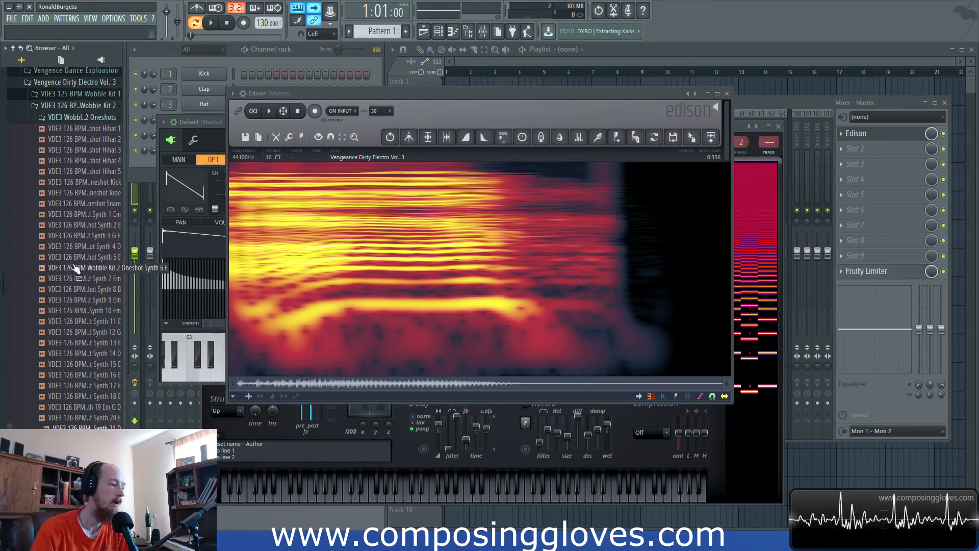
pyautogui.click(86, 121)
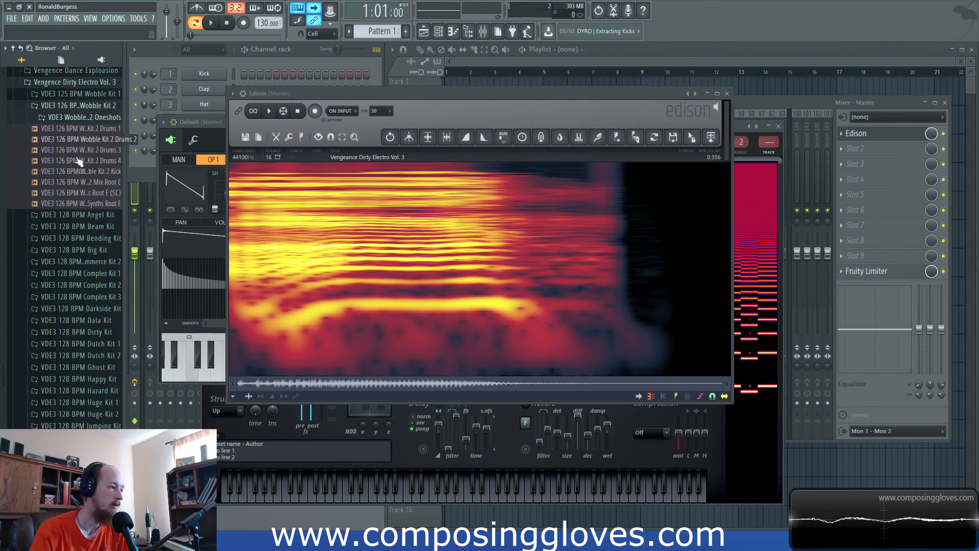
pyautogui.click(83, 228)
pyautogui.click(92, 282)
pyautogui.click(82, 324)
pyautogui.click(79, 227)
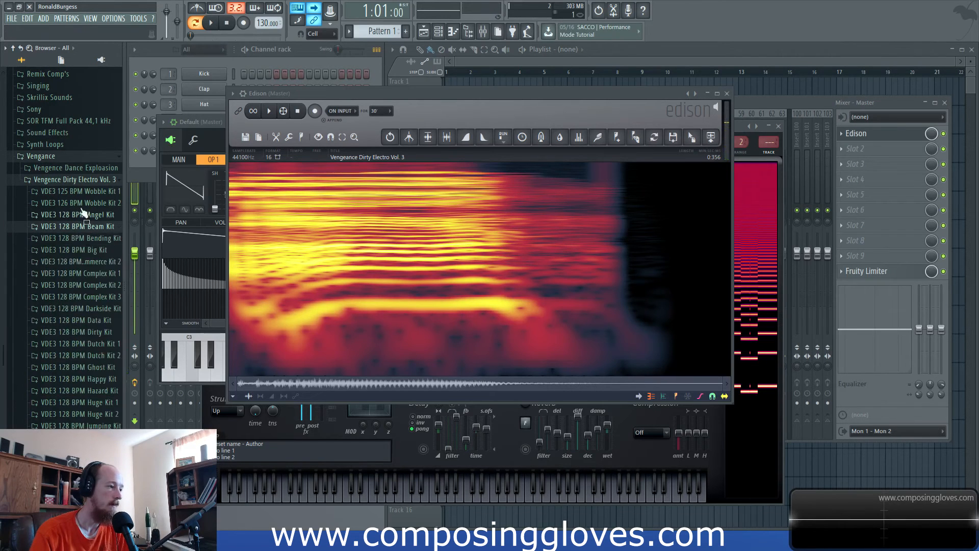
# - Open the one-shots of VDE3 125 BPM Wobble Kit 1 and load Synth 2 G# into Edison
pyautogui.click(77, 180)
pyautogui.click(77, 419)
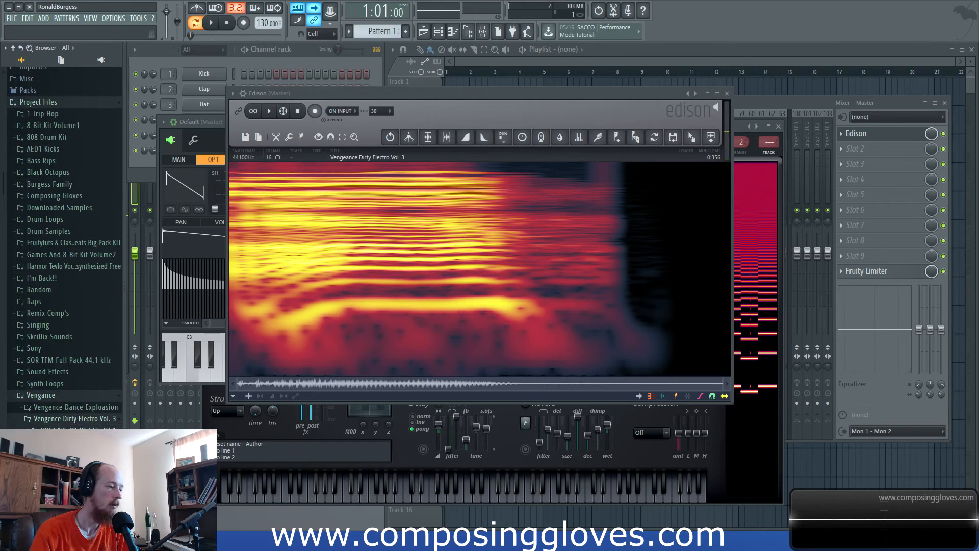
pyautogui.scroll(-5, 84, 397)
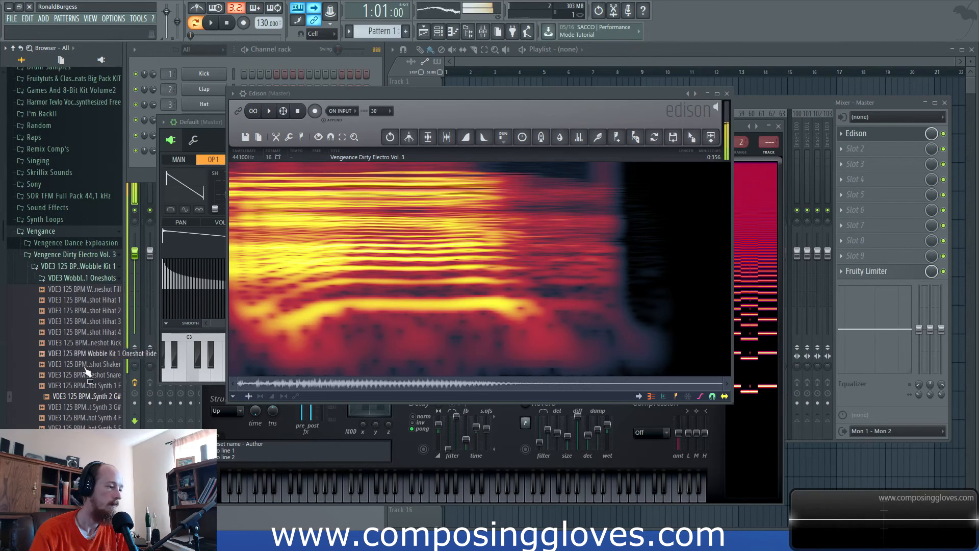
pyautogui.click(86, 397)
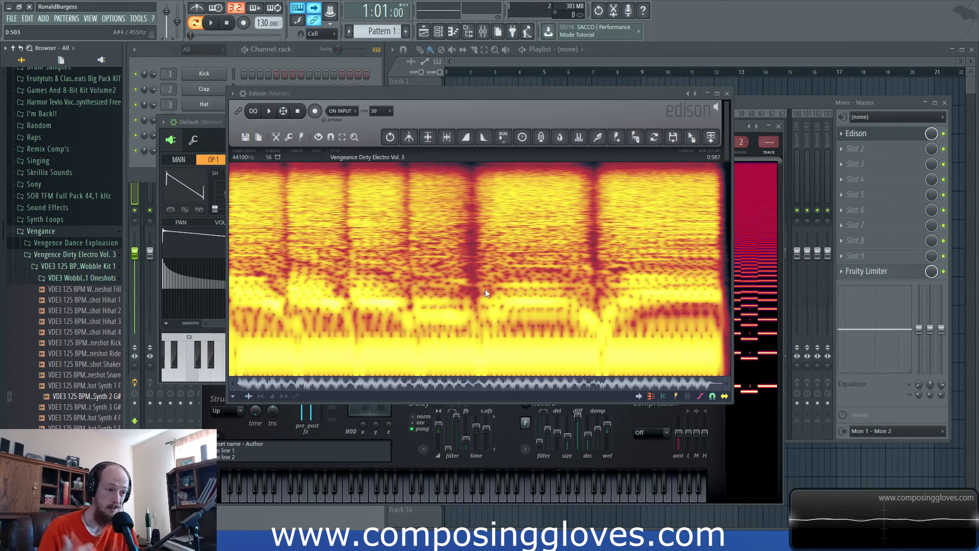
pyautogui.click(189, 63)
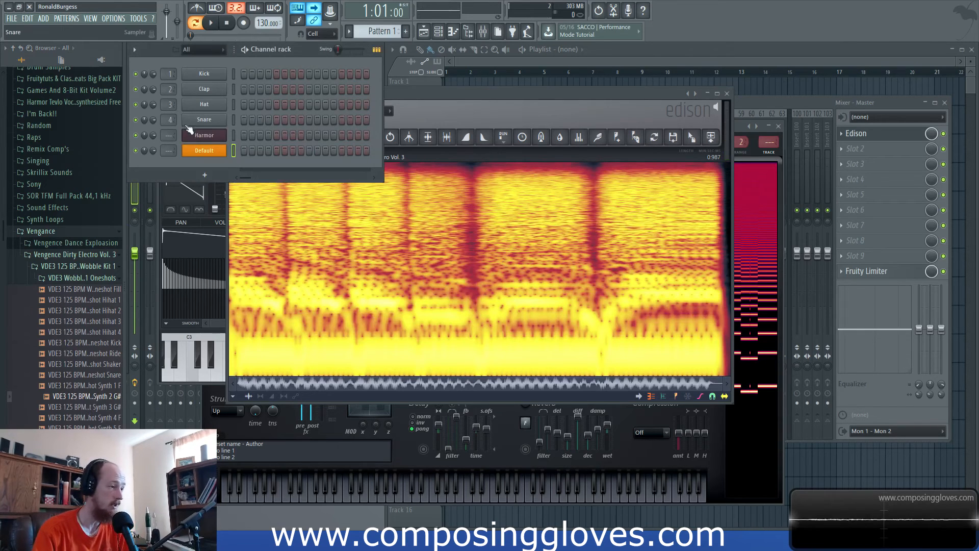
pyautogui.click(212, 176)
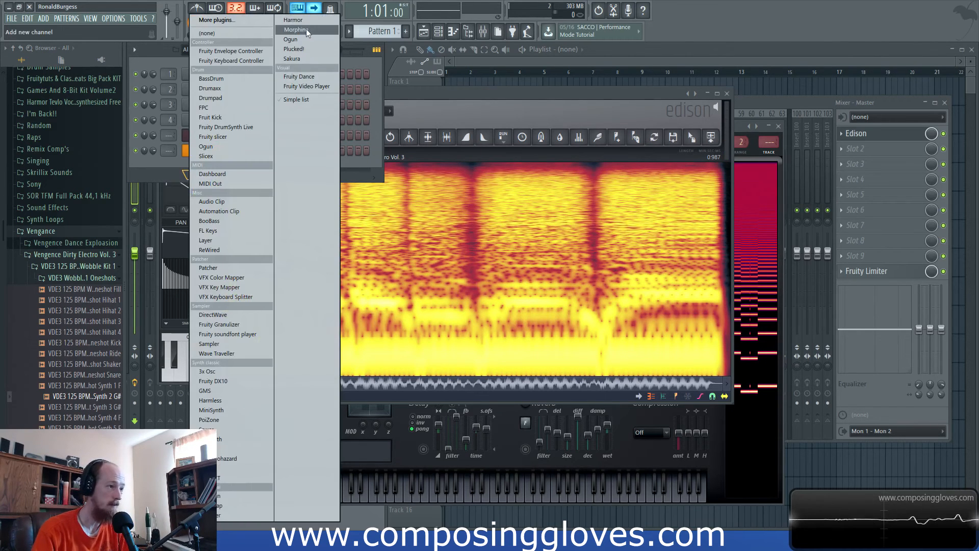
pyautogui.click(442, 100)
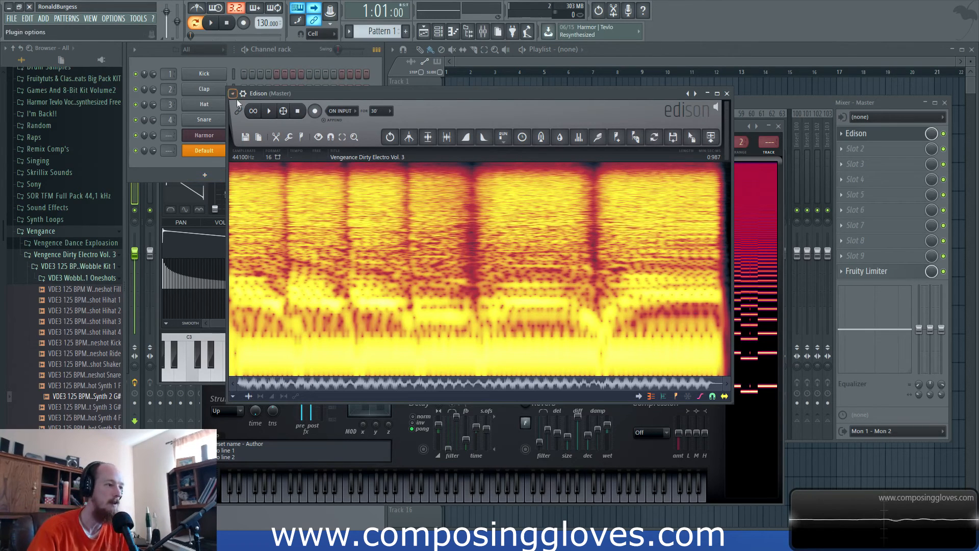
# - Play the Synth 2 G# sample in Edison and examine its spectrum, moving the window clear of the browser
pyautogui.click(269, 111)
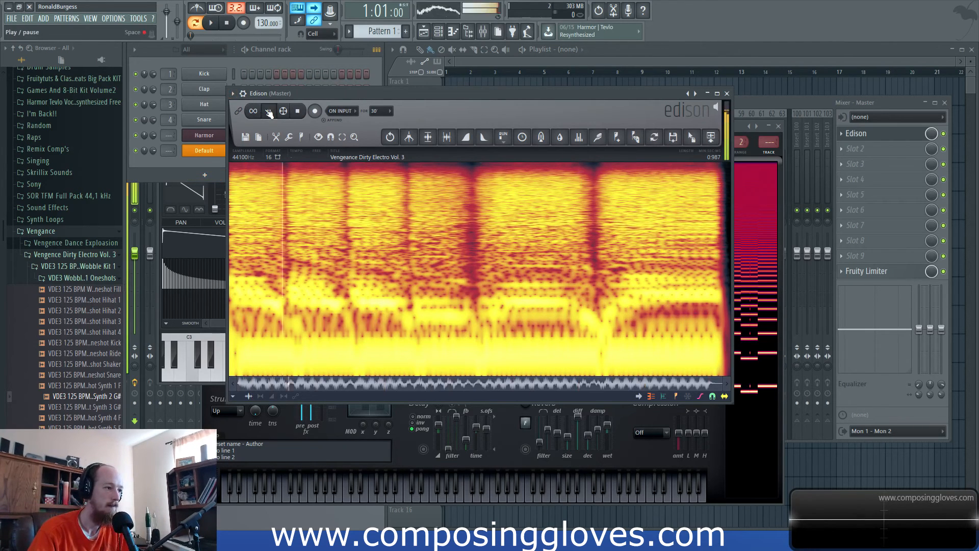
pyautogui.click(269, 112)
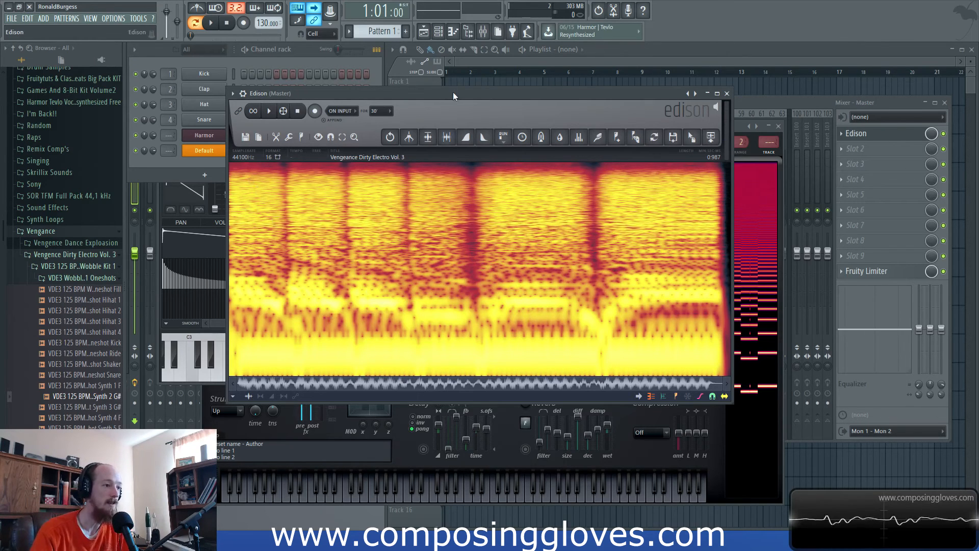
pyautogui.moveTo(453, 92); pyautogui.dragTo(474, 76)
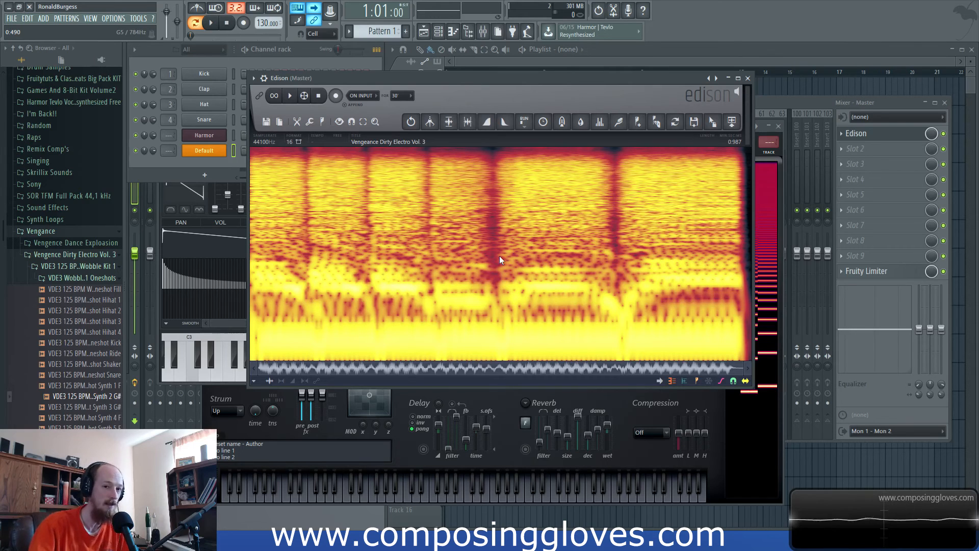
pyautogui.moveTo(588, 77); pyautogui.dragTo(632, 76)
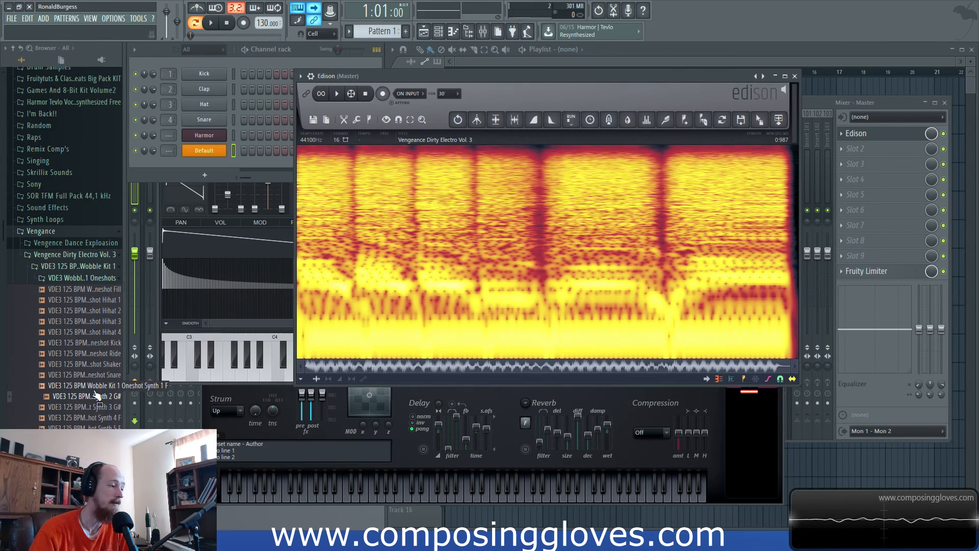
# - Load the Wobble Kit 1 one-shot Synth 3 G# into Edison and reposition the Edison window
pyautogui.click(96, 409)
pyautogui.moveTo(95, 409); pyautogui.dragTo(420, 271)
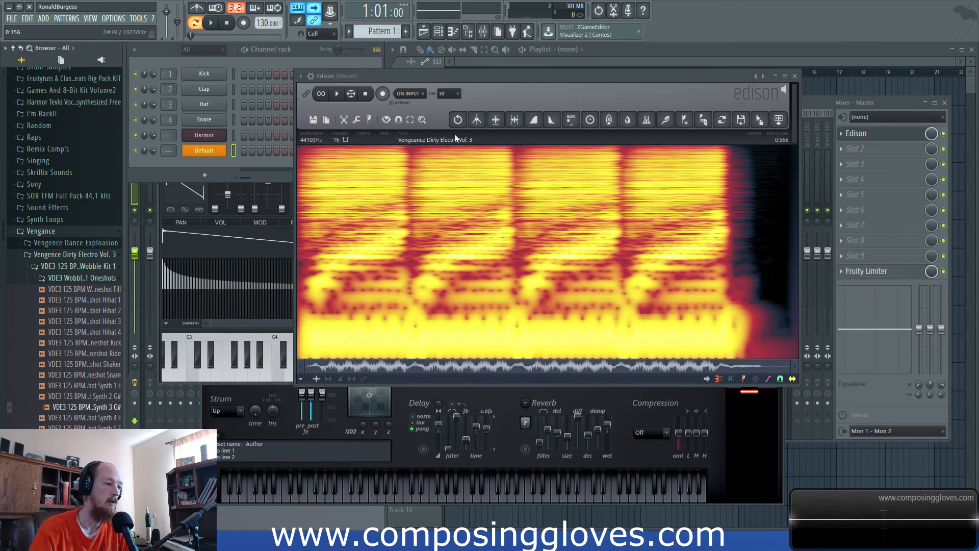
pyautogui.moveTo(522, 74); pyautogui.dragTo(530, 65)
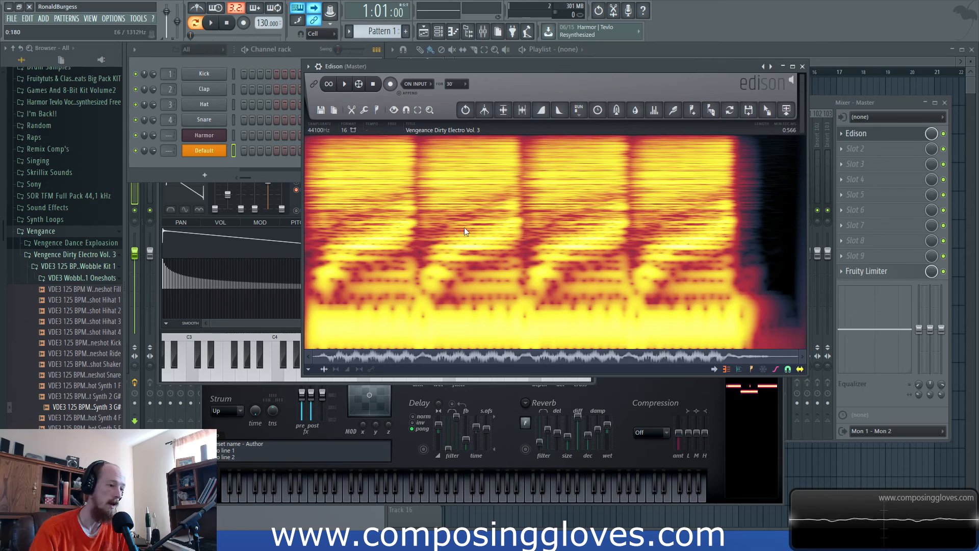